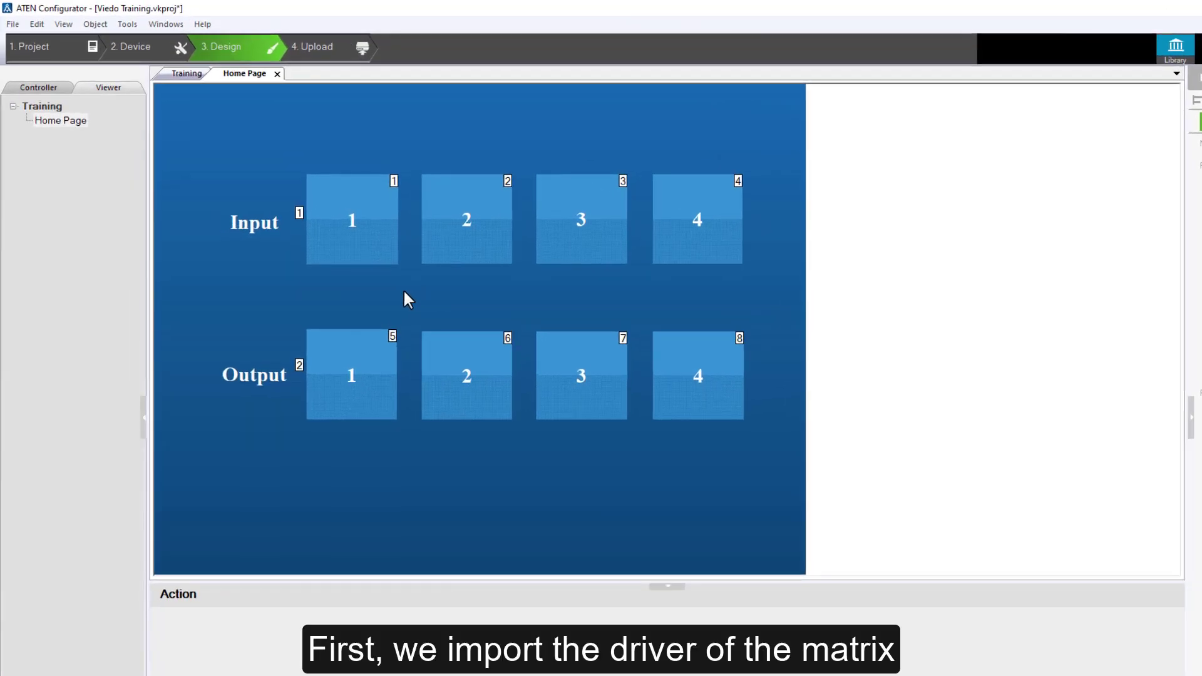
Find the VM0404 video matrix switch driver in the ATEN device library and assign it to the controller's Serial 1 port.
click(147, 52)
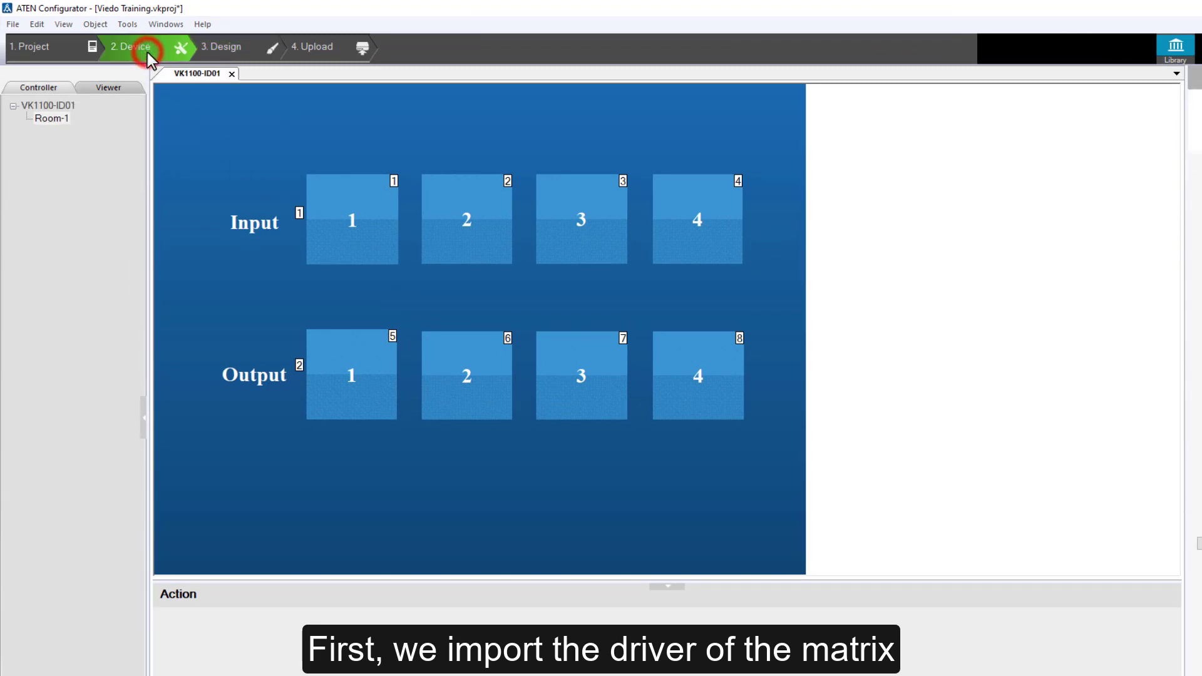
click(295, 166)
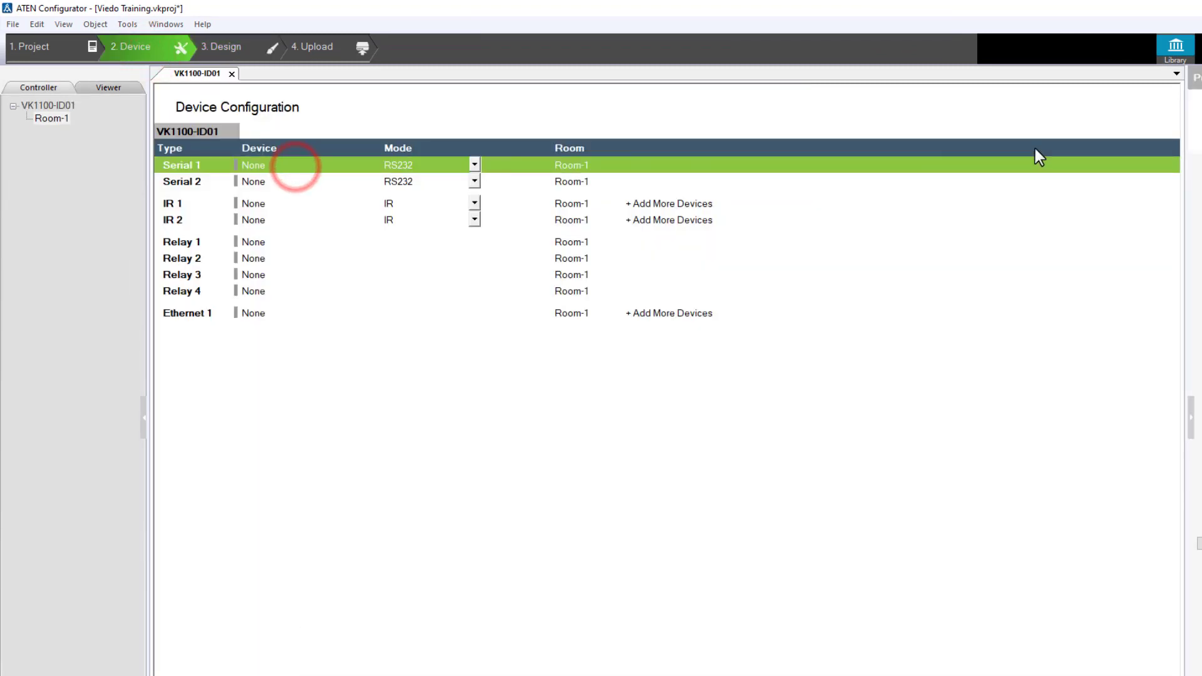
click(1175, 47)
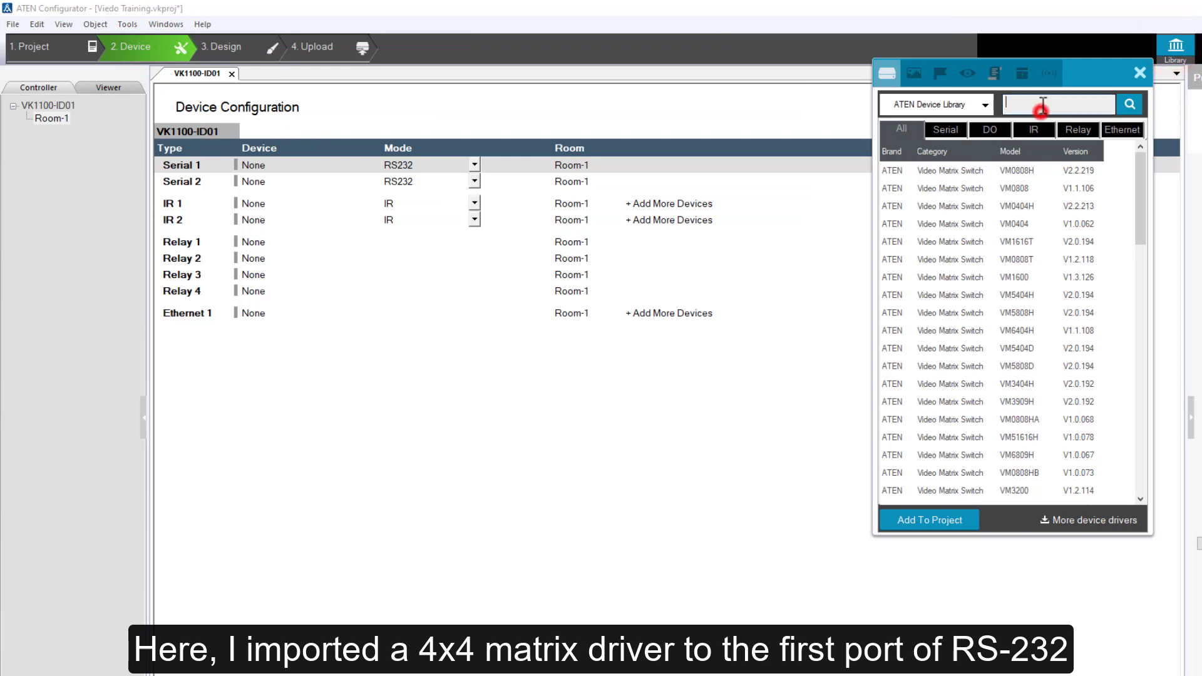
click(1036, 107)
text(vm)
key(Return)
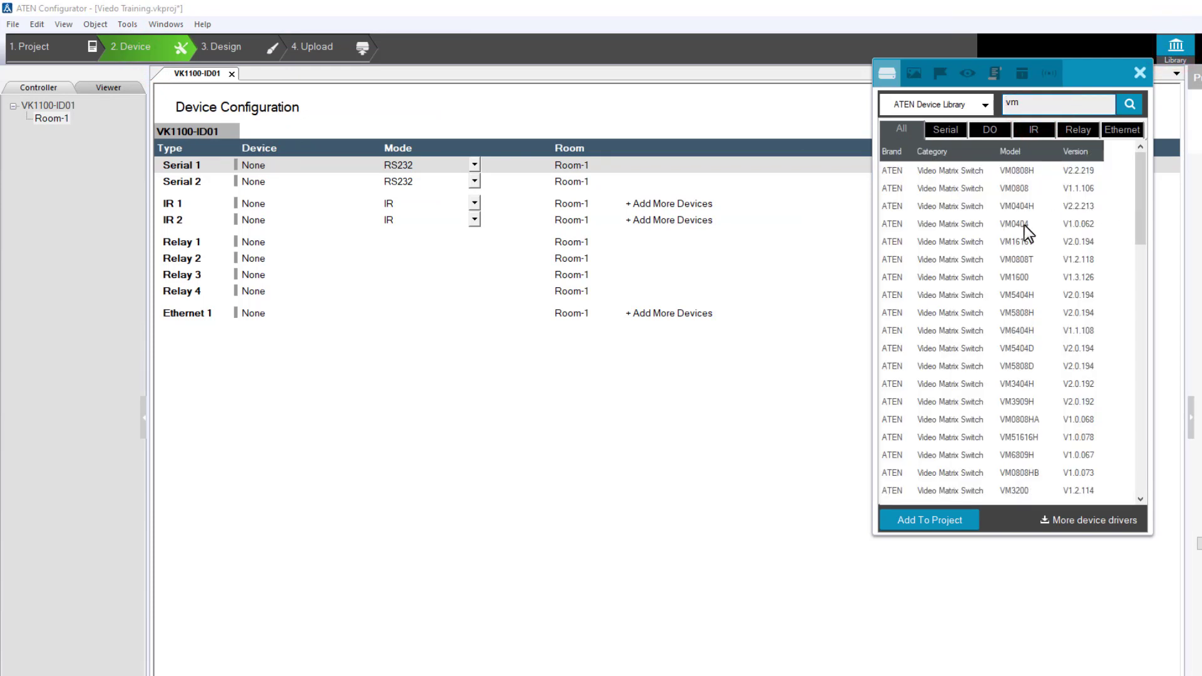
double_click(1024, 224)
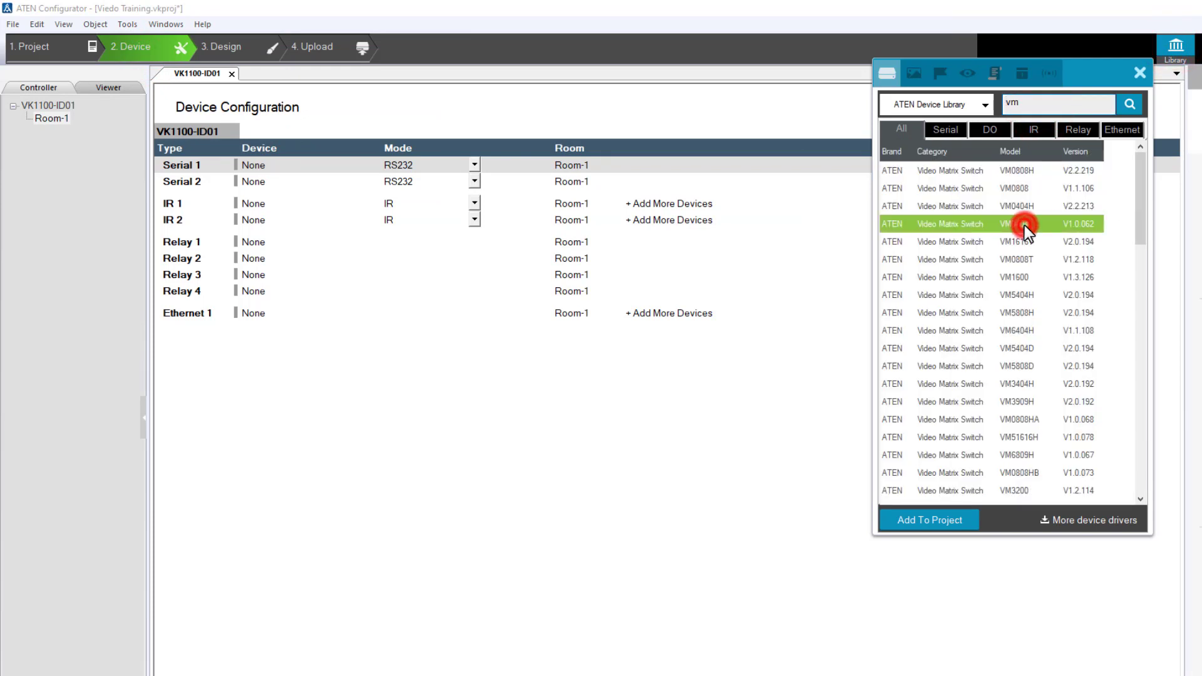
click(1140, 73)
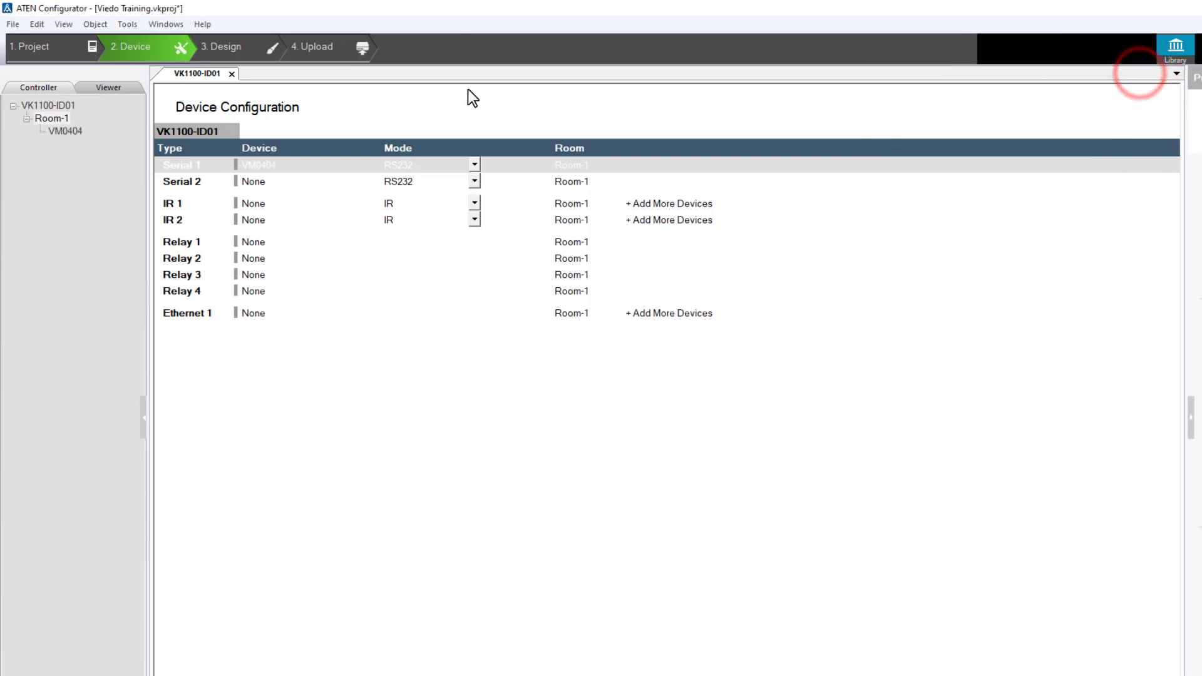
click(366, 165)
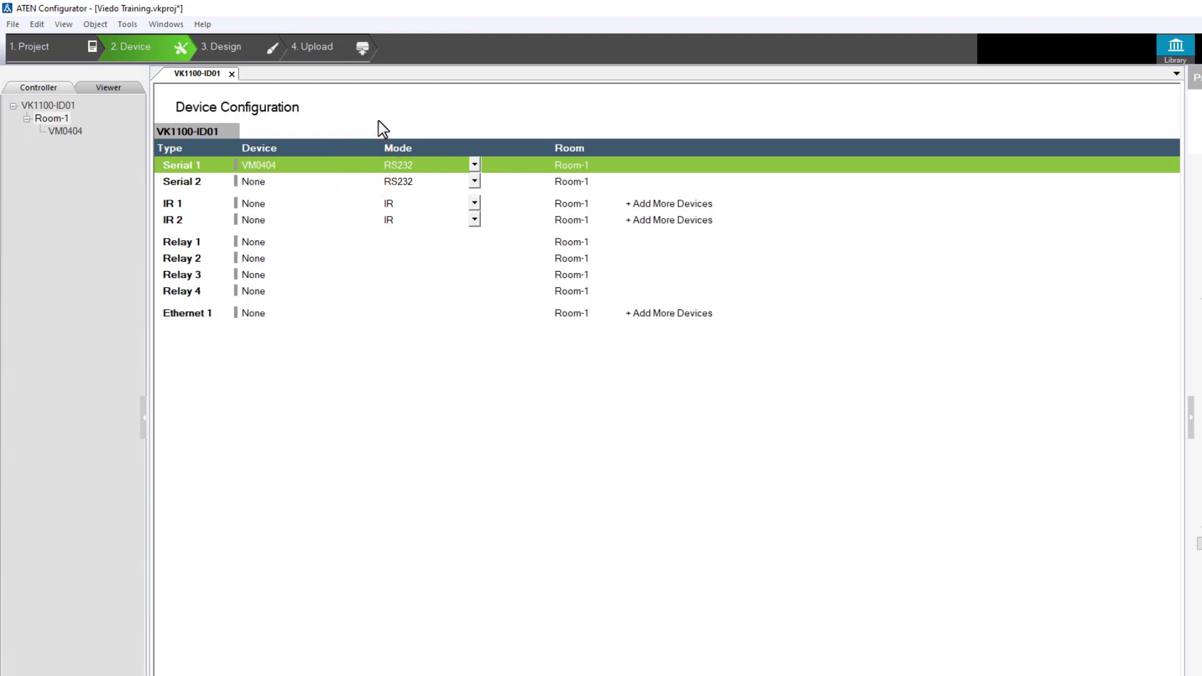
Create a design flag named Input with a numeric ASCII range of 1 to 4.
click(264, 54)
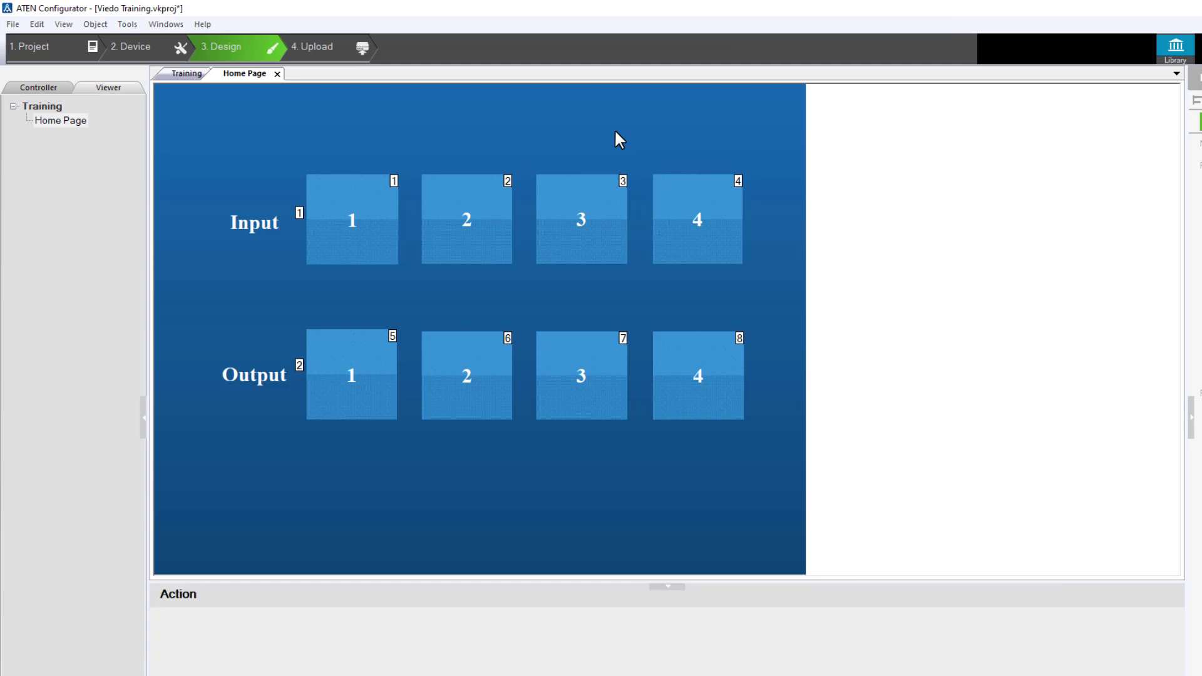
click(1176, 46)
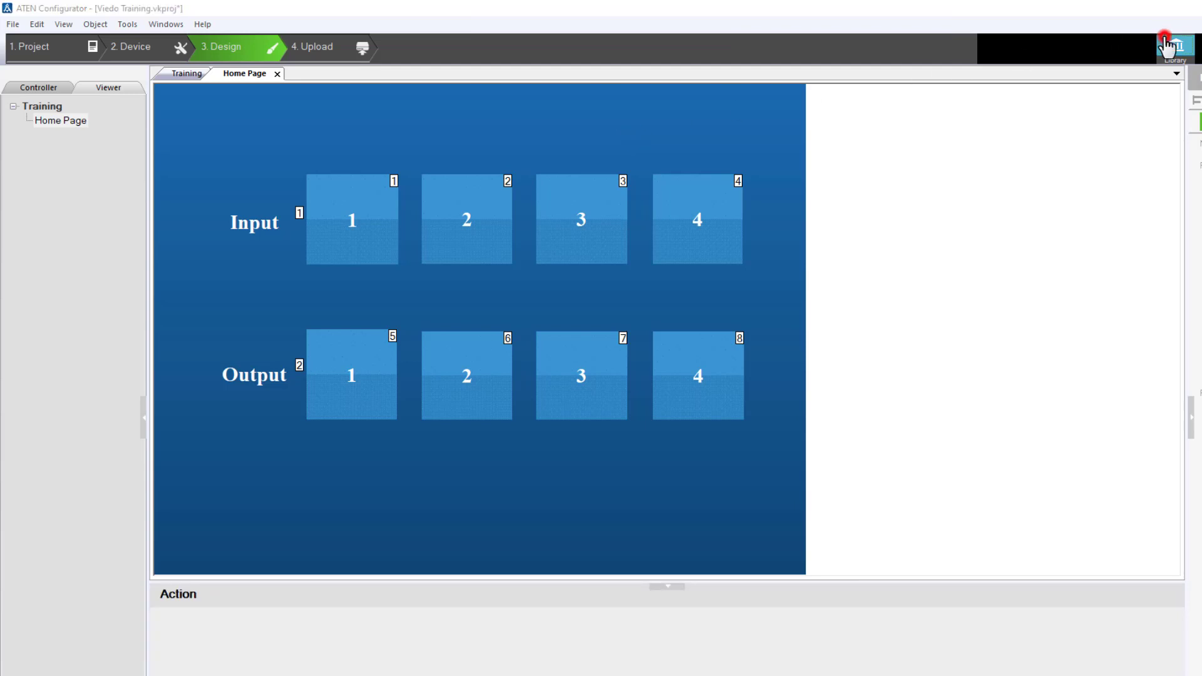
click(940, 76)
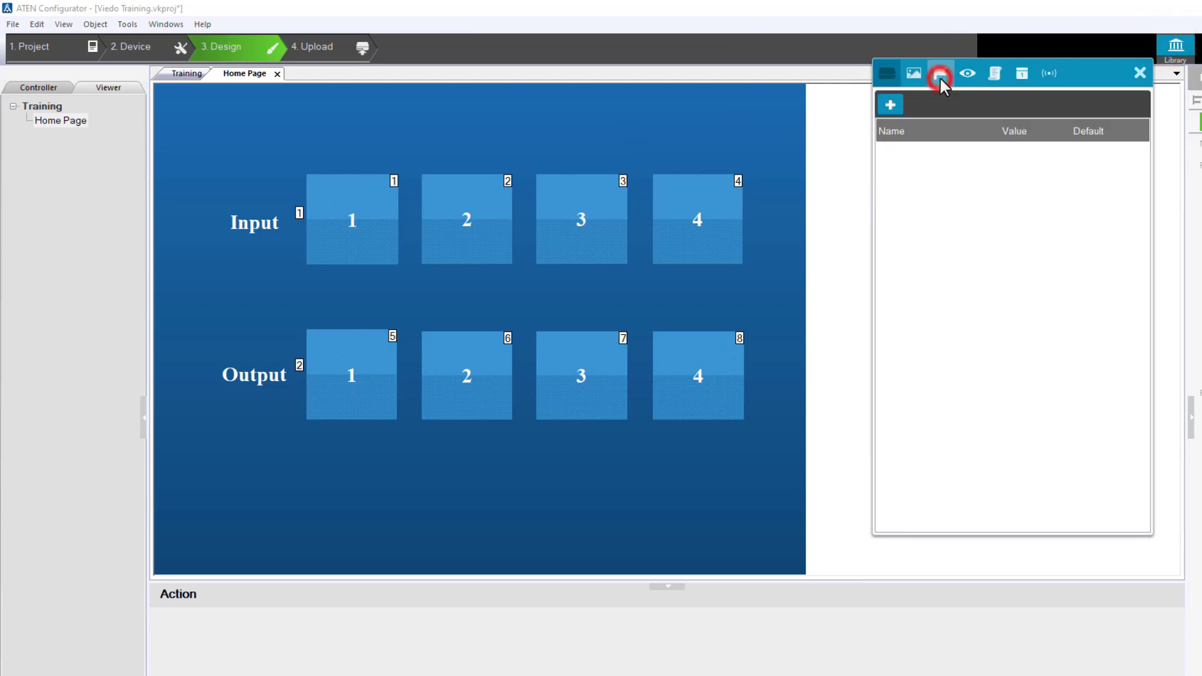
click(890, 105)
click(1000, 259)
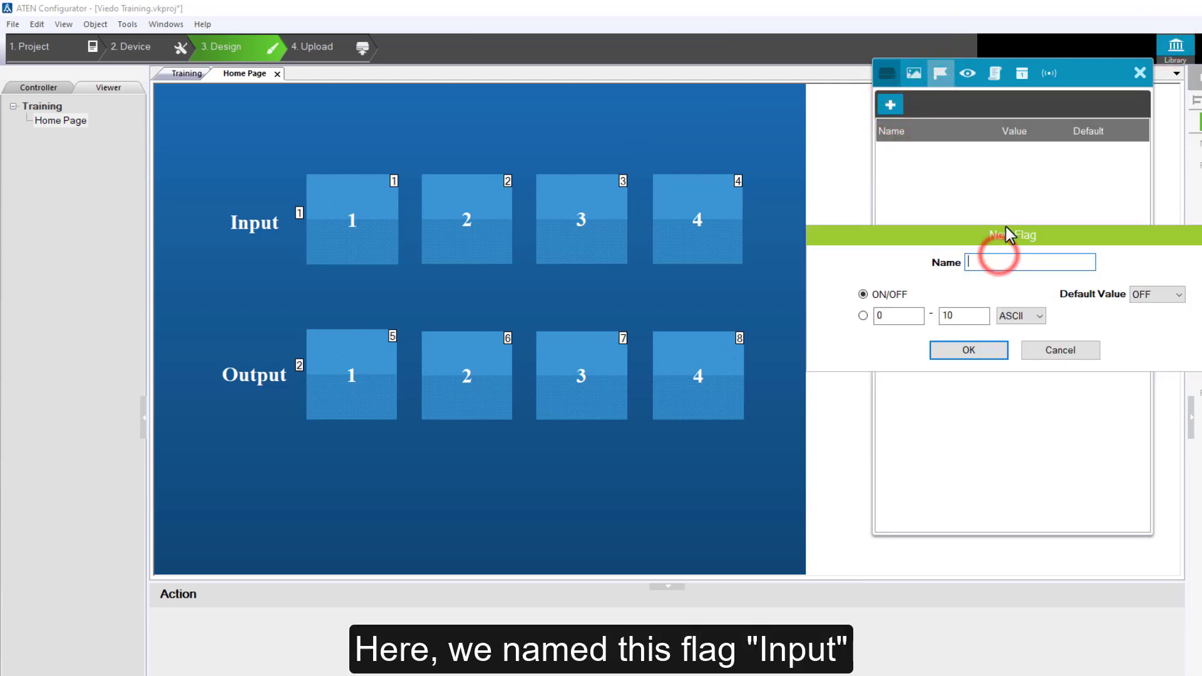
text(Input)
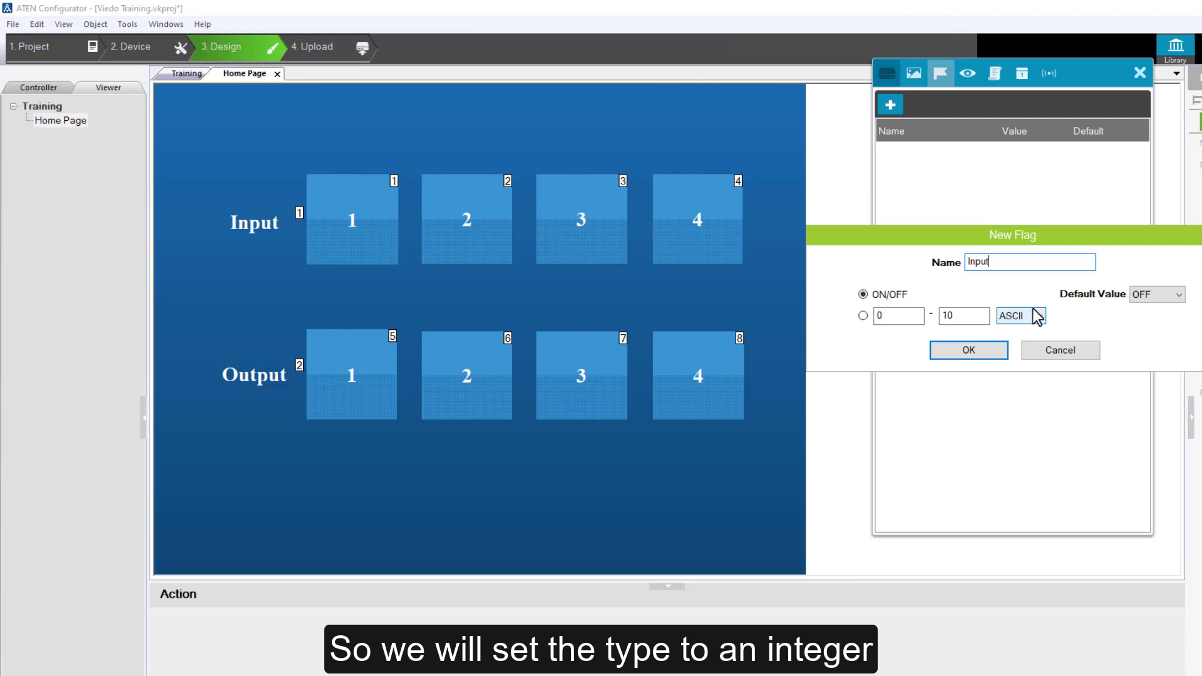
click(863, 316)
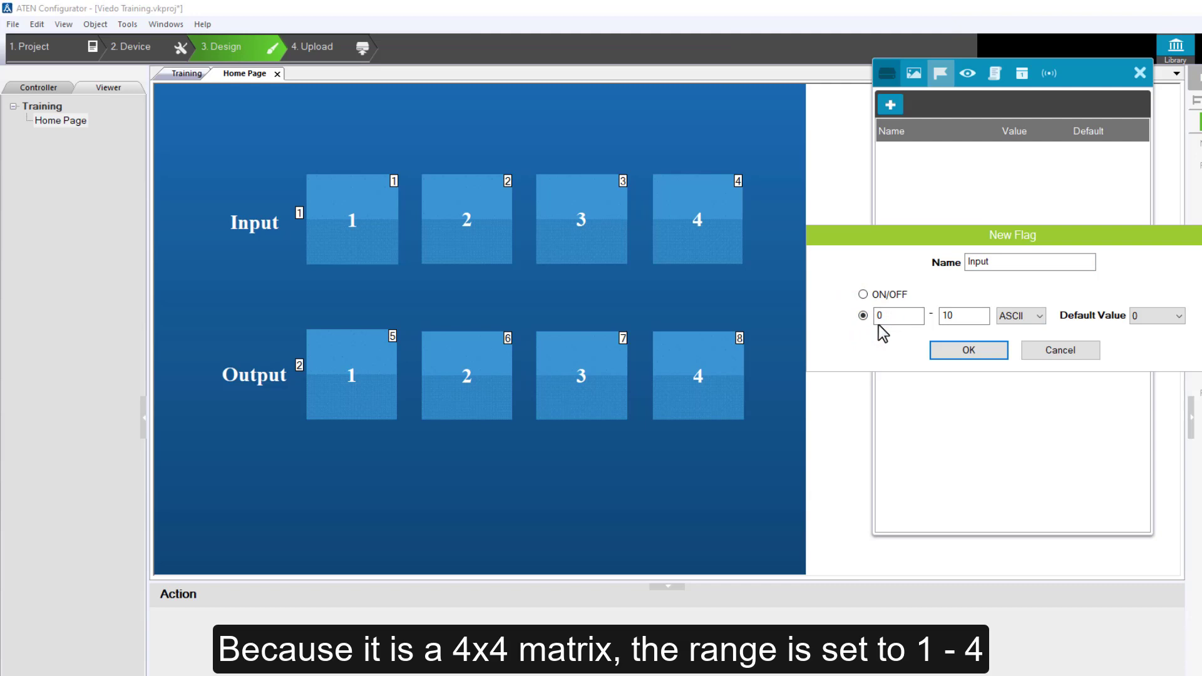
double_click(884, 315)
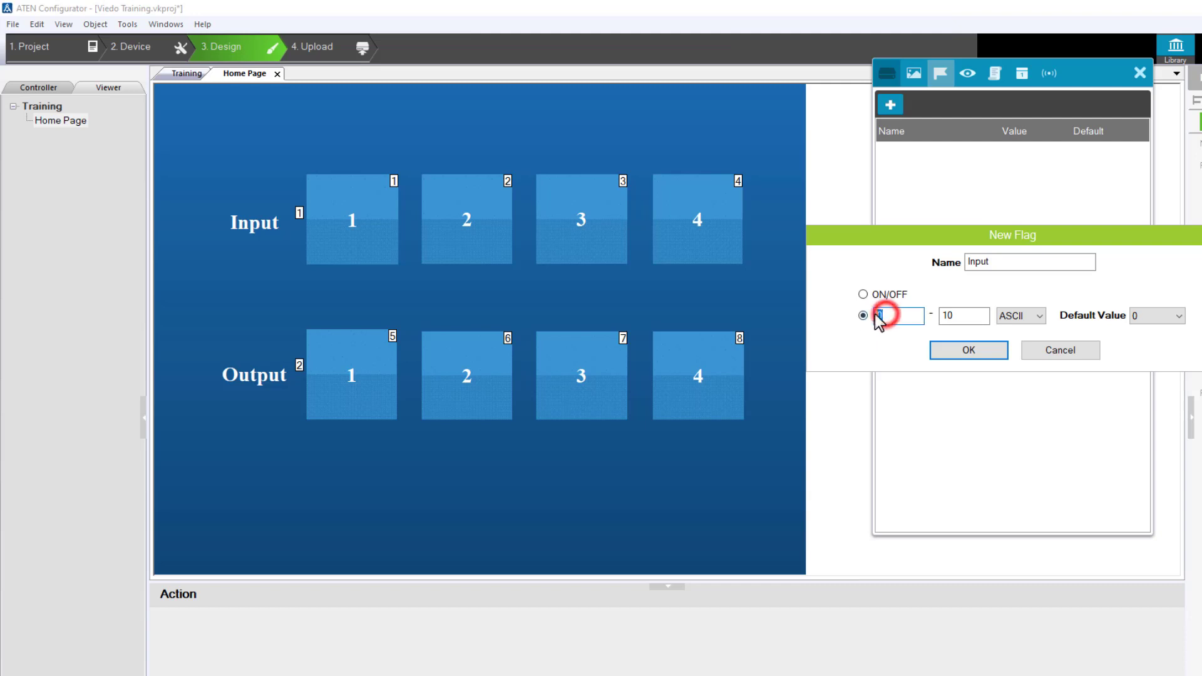
text(1)
drag(957, 315, 933, 315)
text(4)
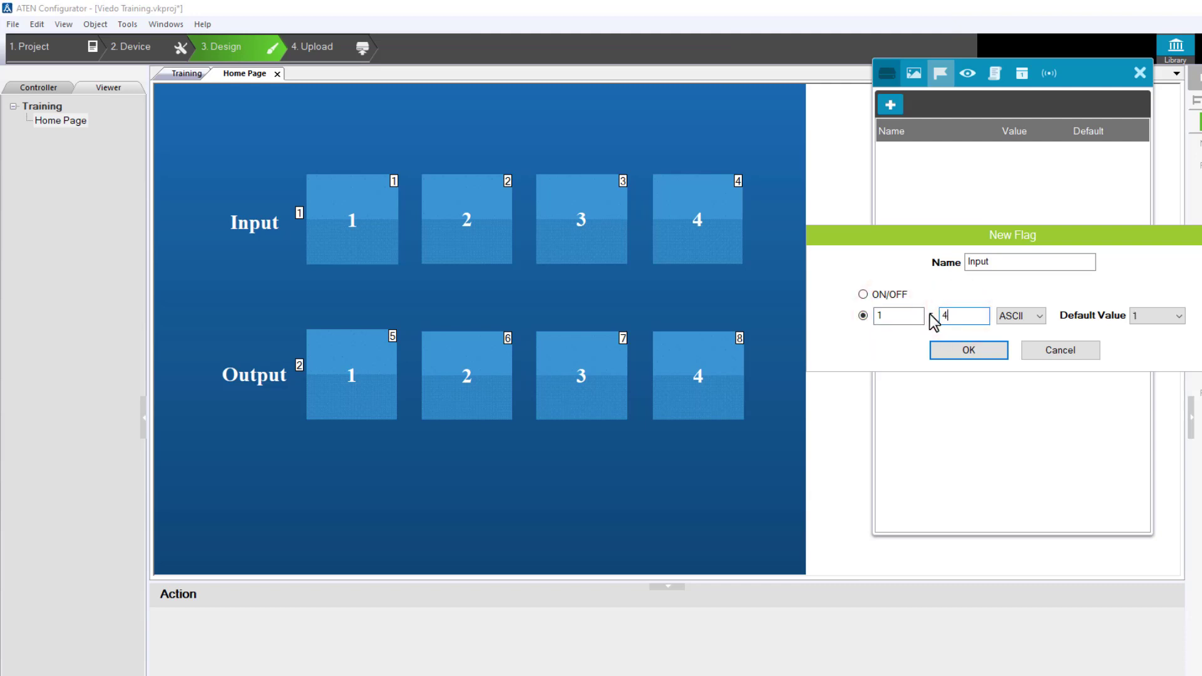
key(Return)
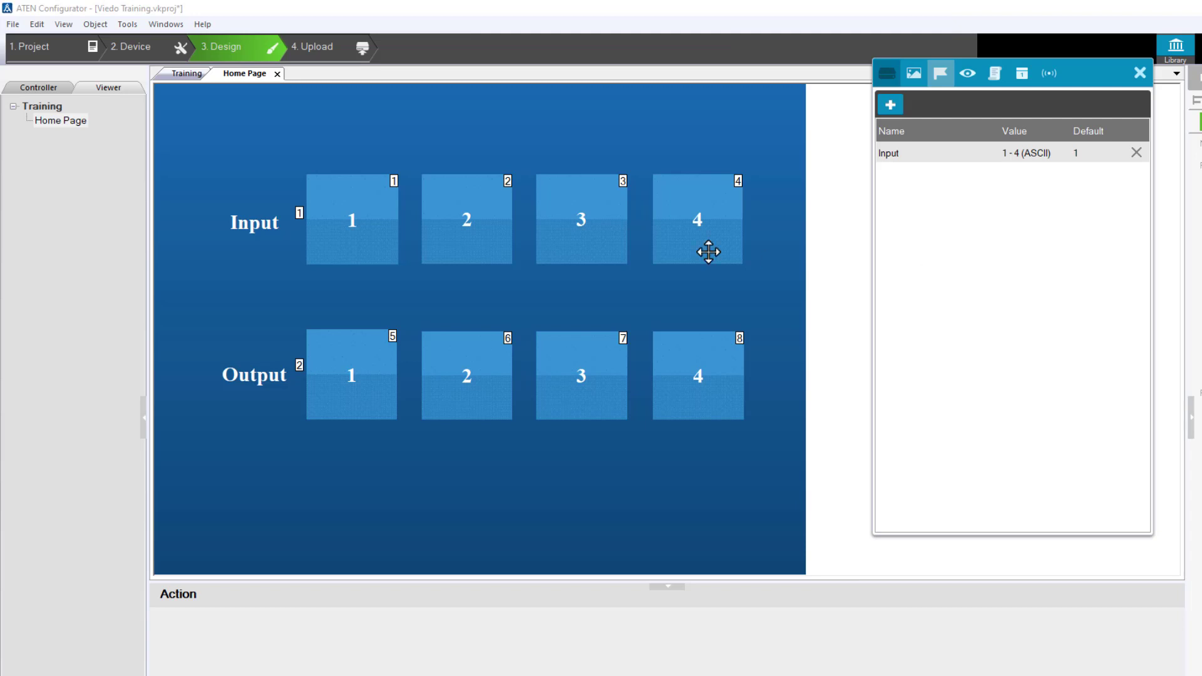
Add a Set Flag command to Input button 1 that sets the Input flag to 1.
click(375, 253)
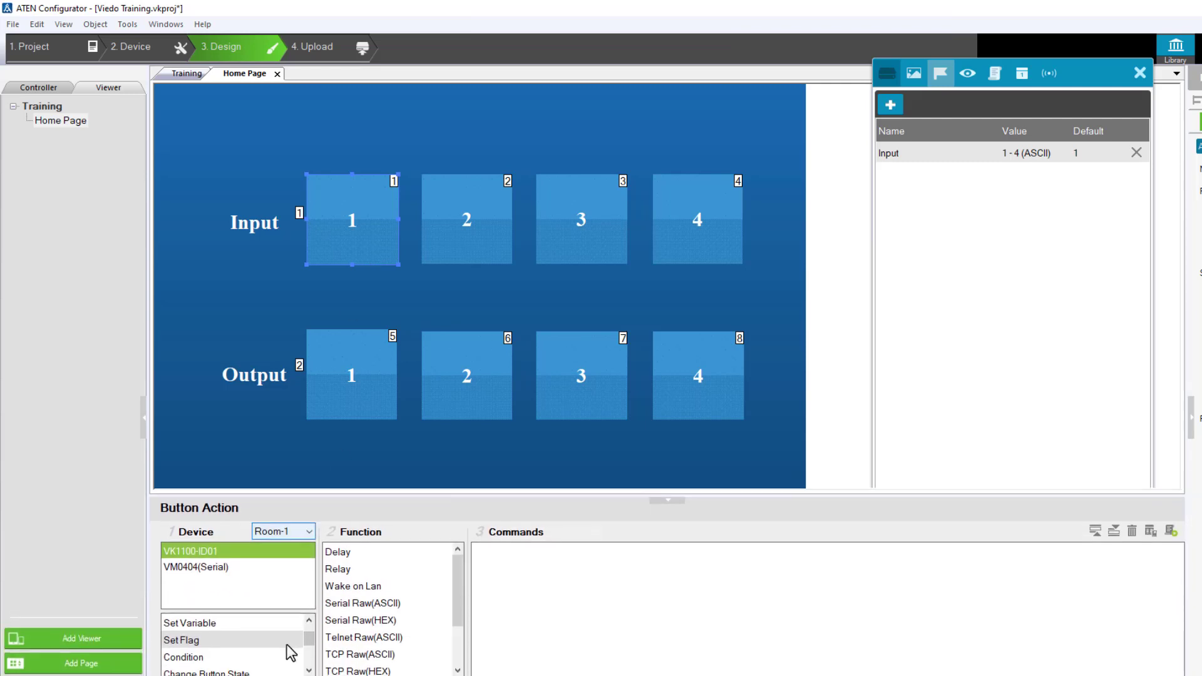
click(286, 636)
click(374, 549)
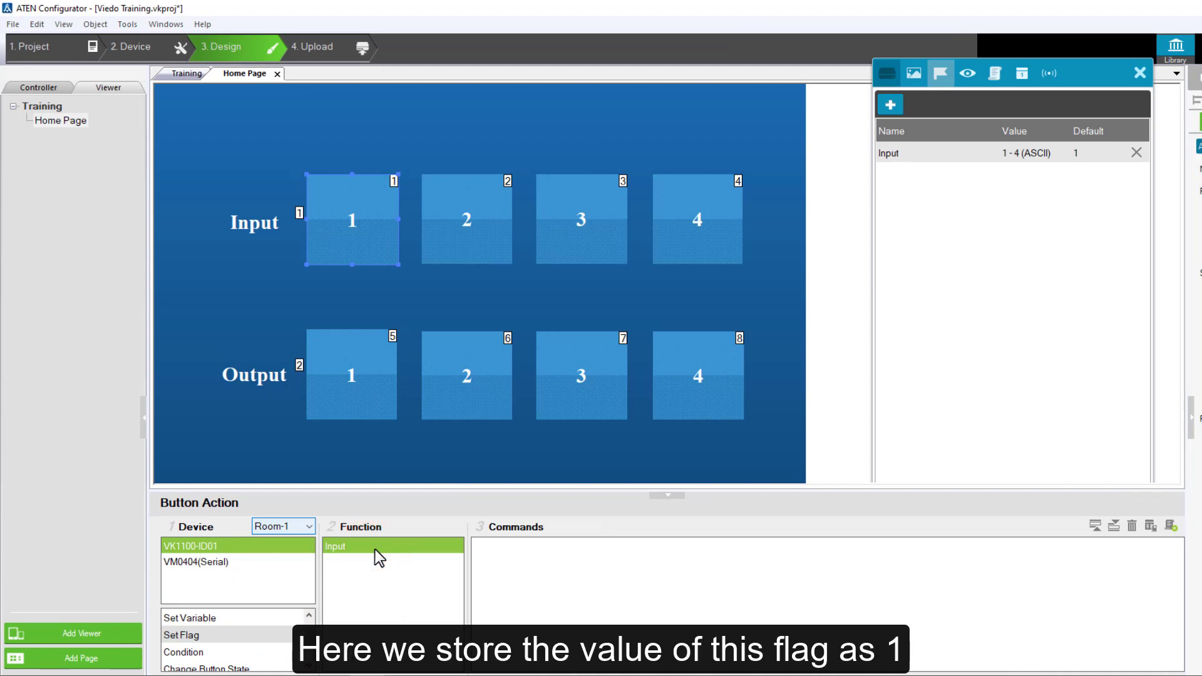
double_click(374, 549)
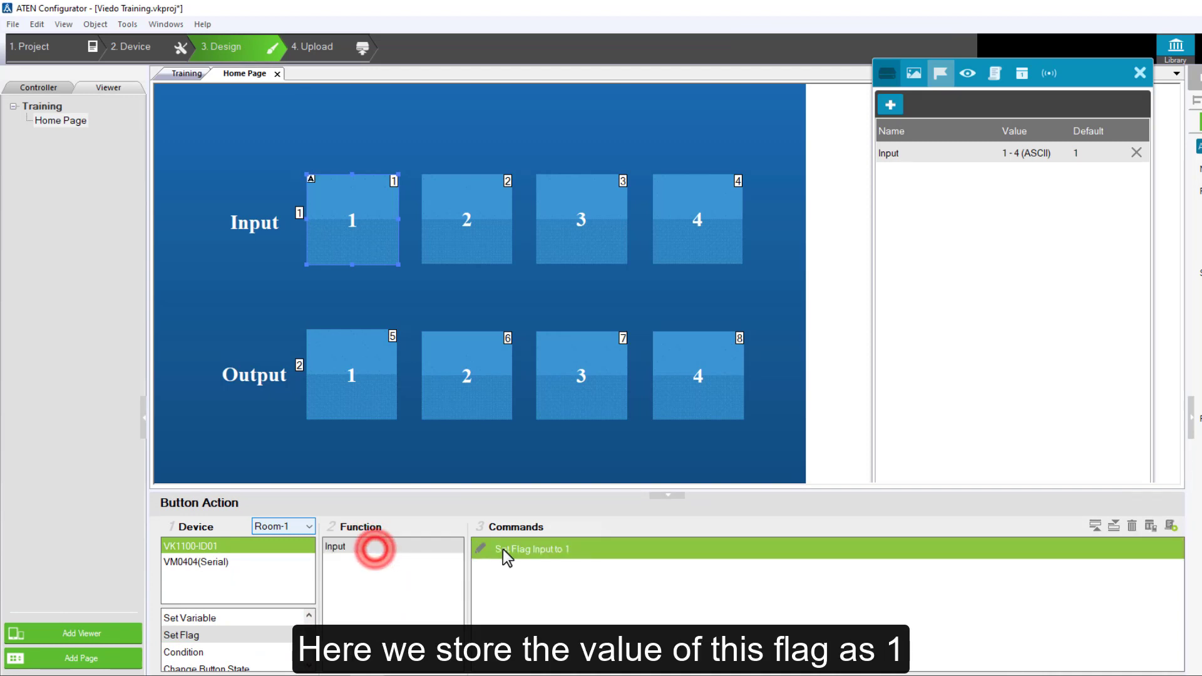
click(595, 550)
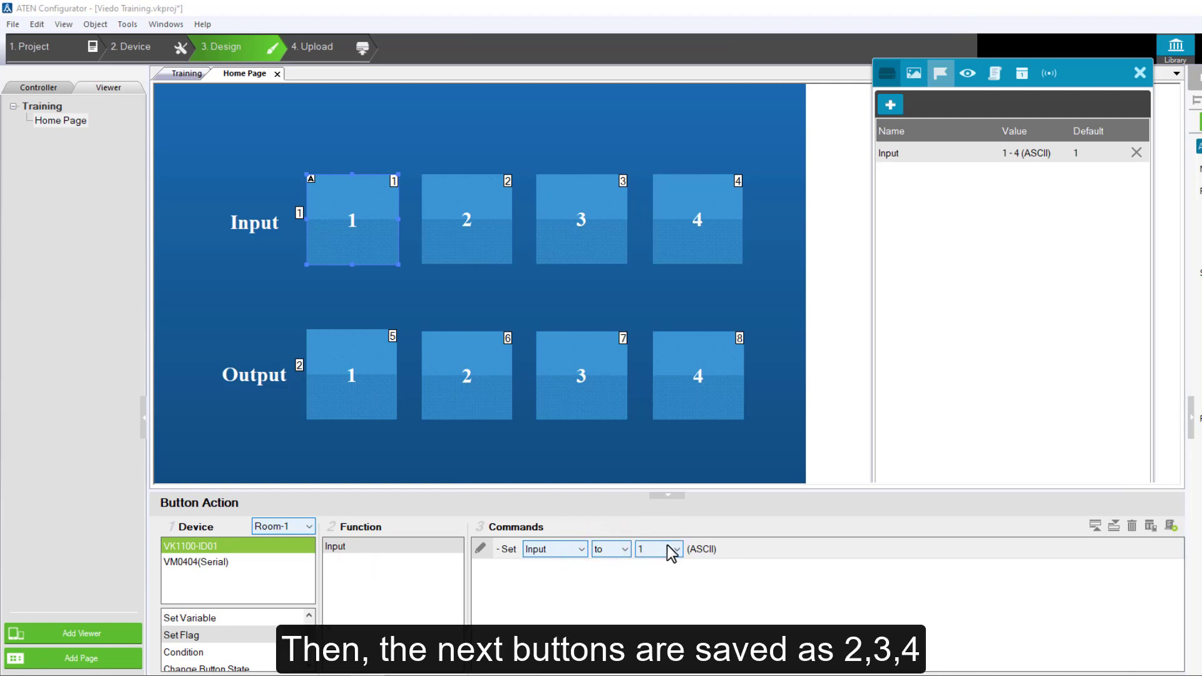
click(629, 577)
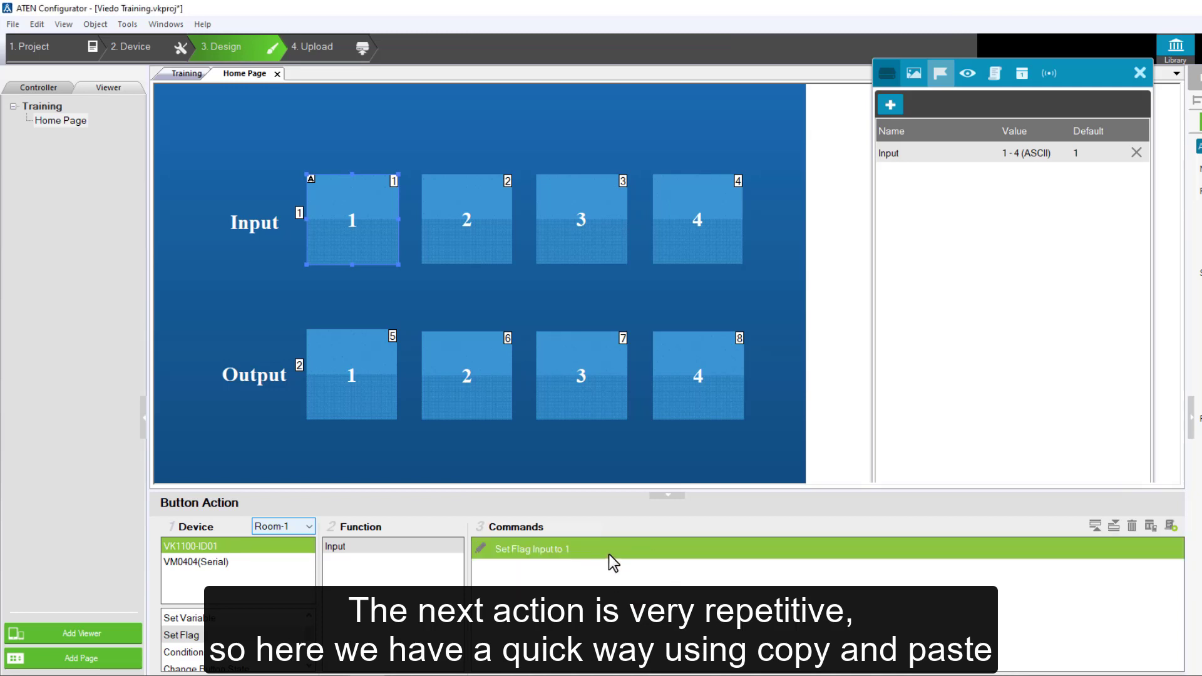
Copy the Set Flag command from Input button 1 to Input button 2 and set its flag value to 2.
click(584, 546)
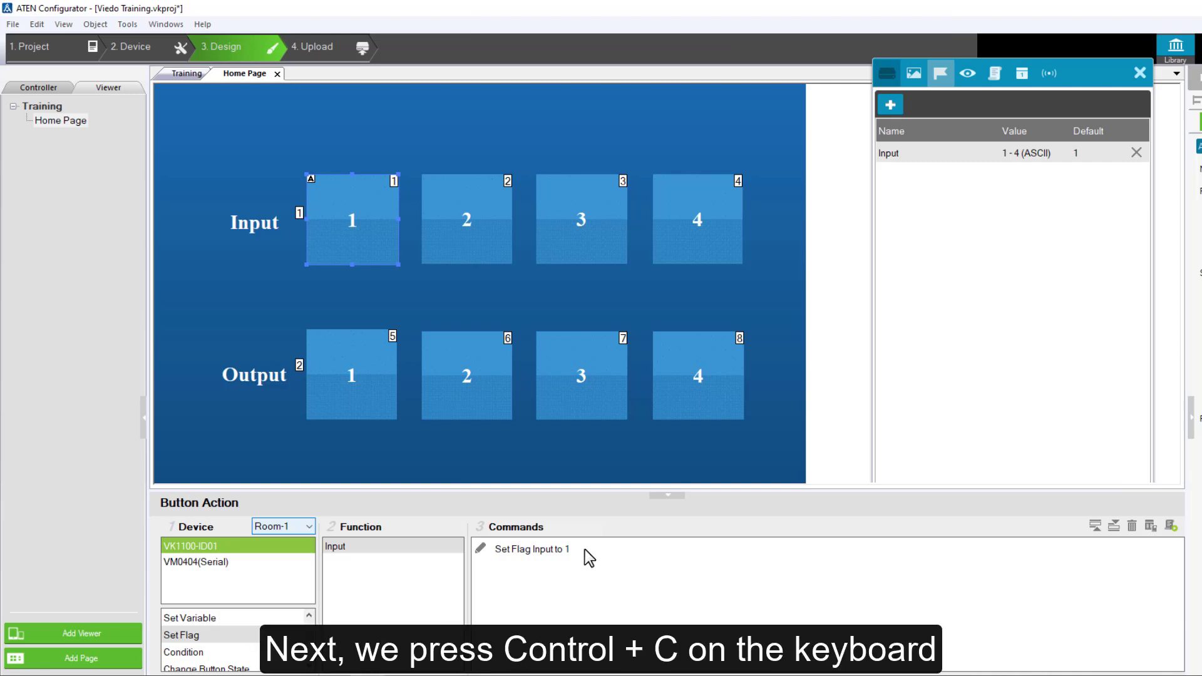
click(585, 549)
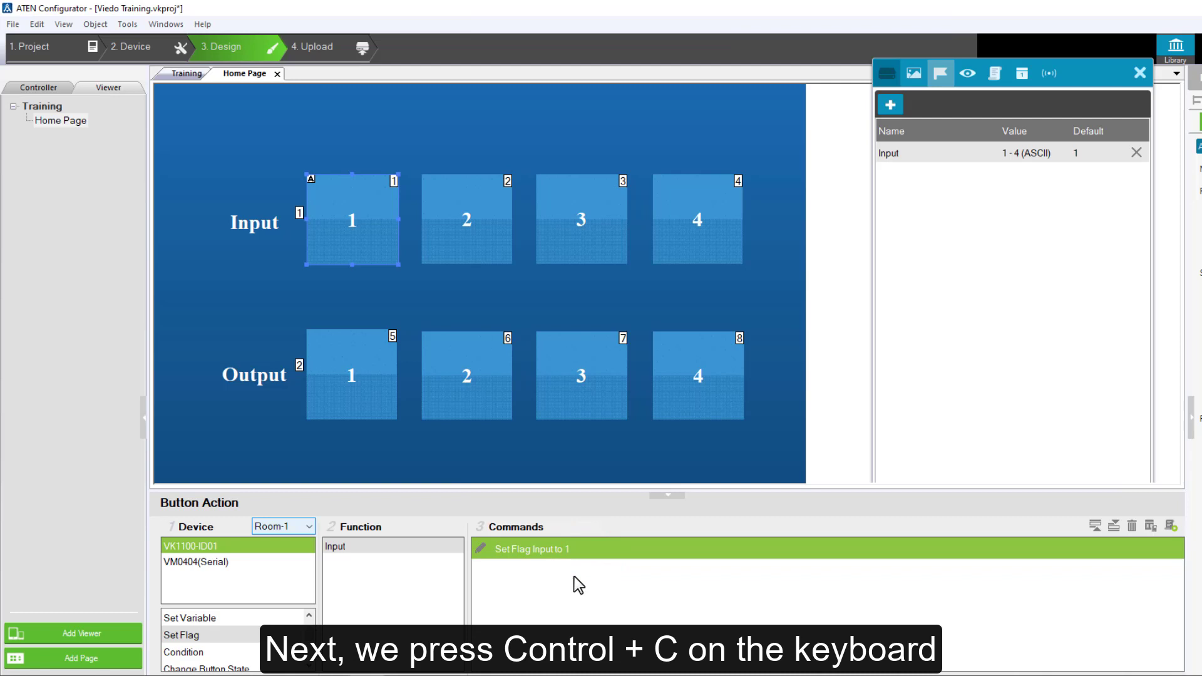
key(ctrl+c)
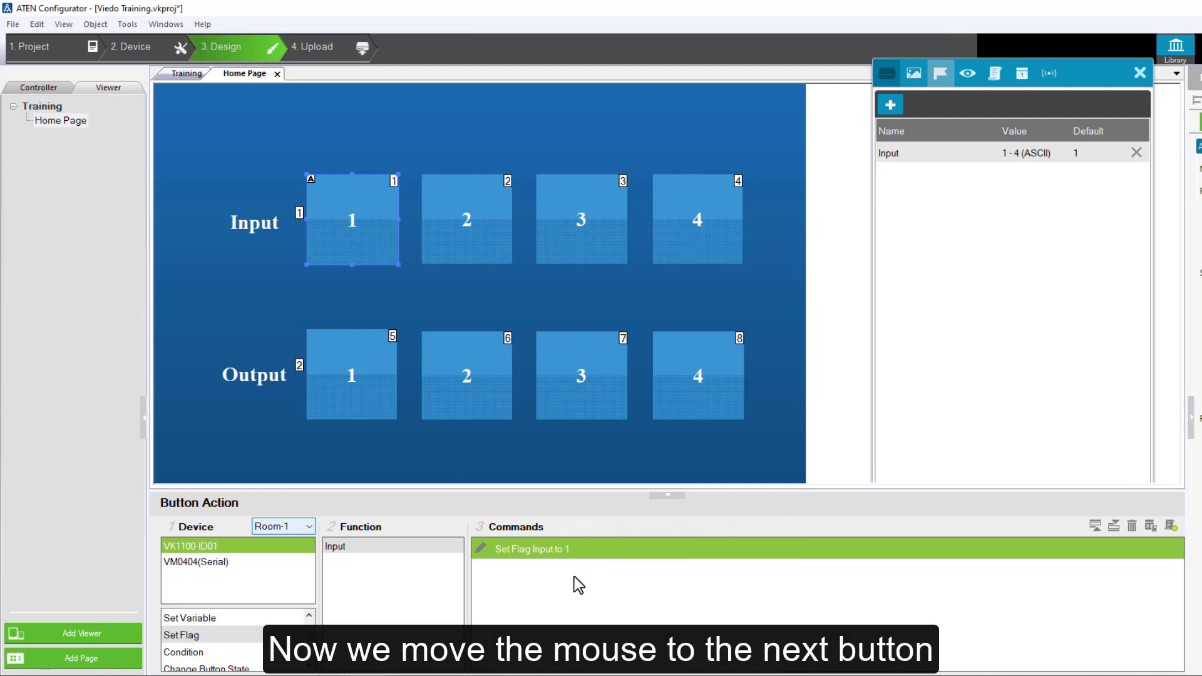
click(488, 216)
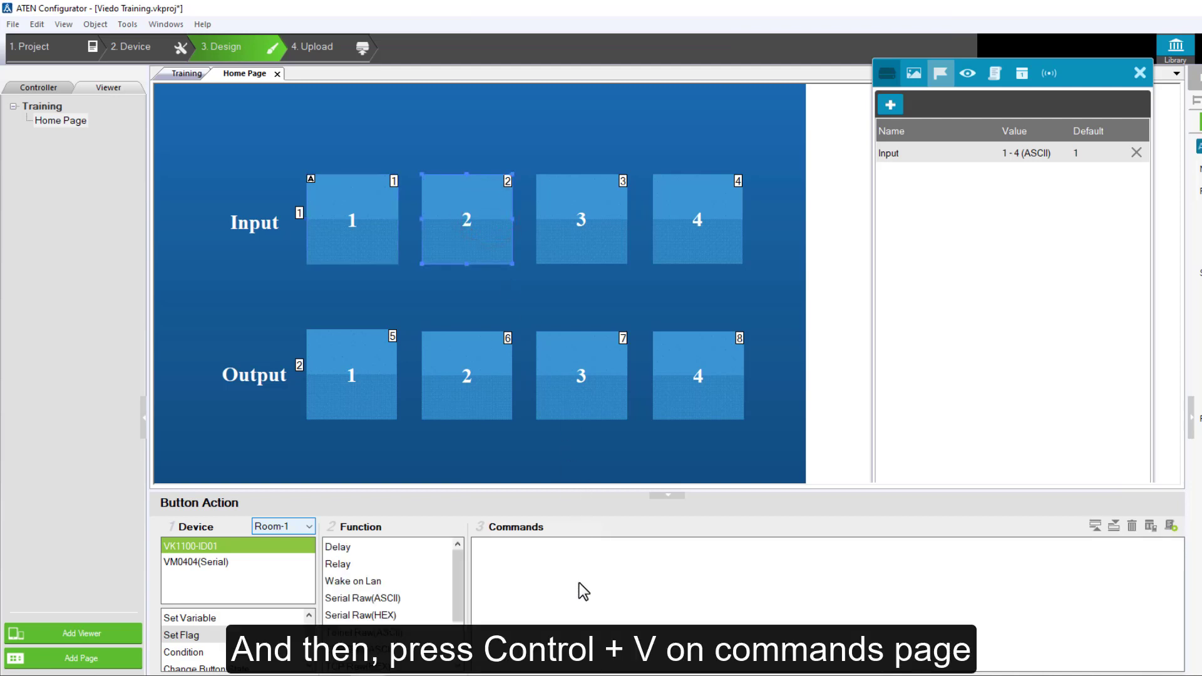
click(583, 561)
key(ctrl+v)
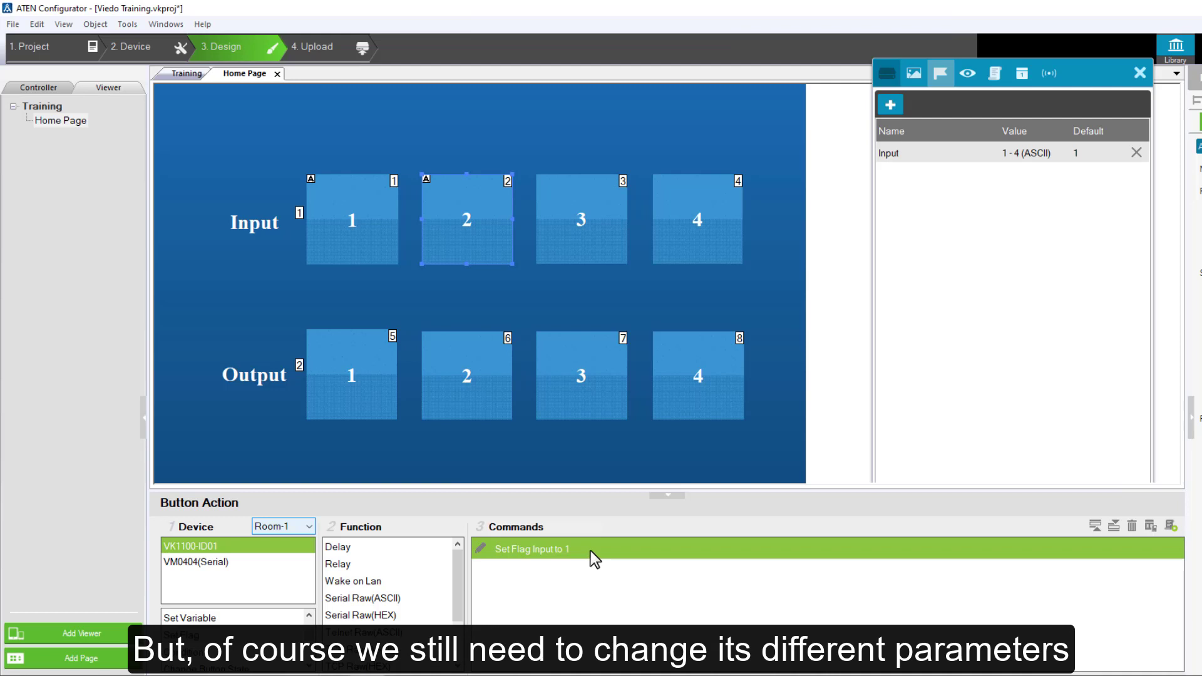
click(591, 551)
click(660, 549)
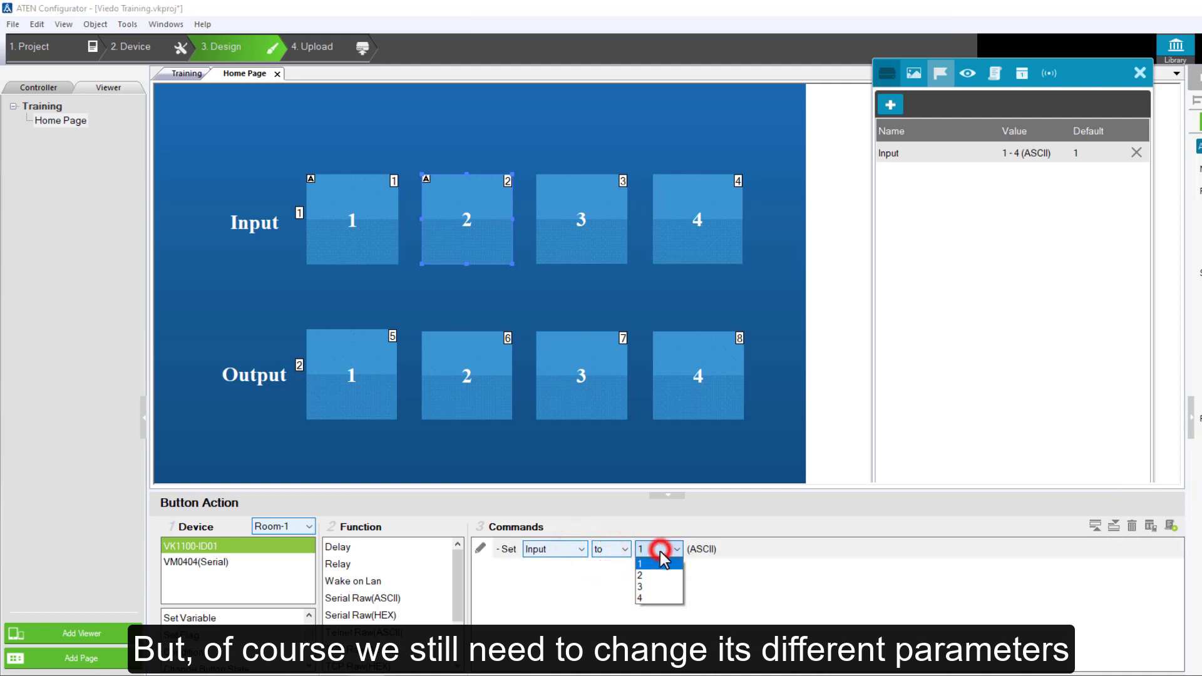
click(660, 575)
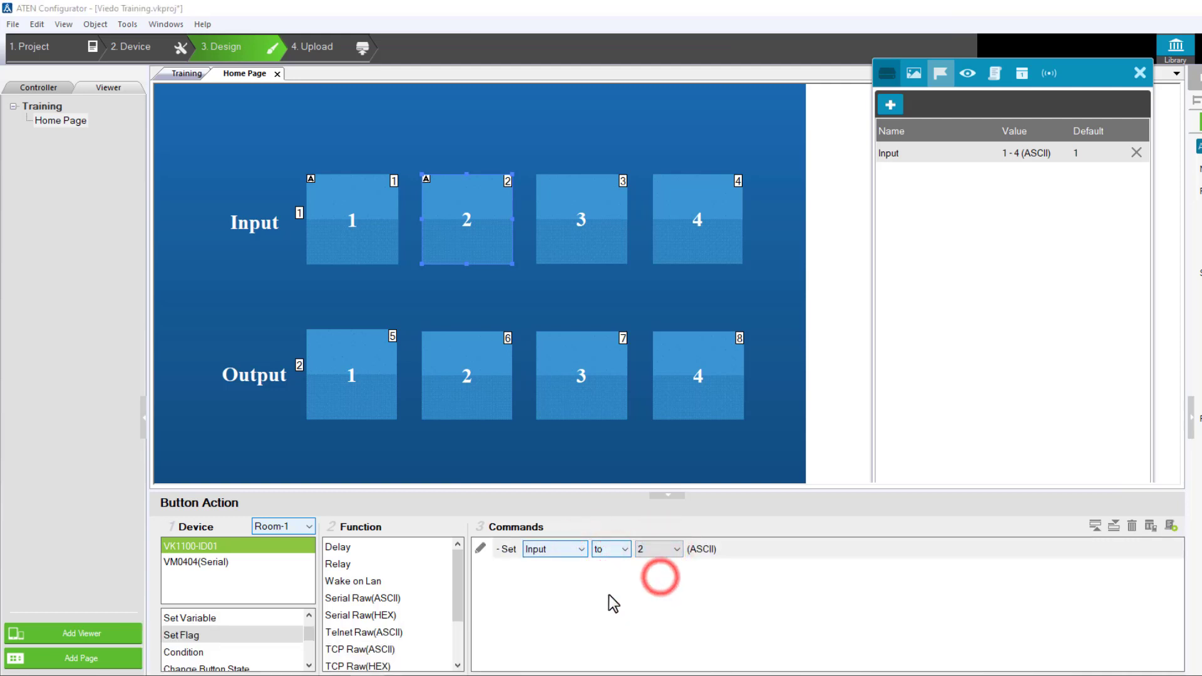
click(610, 596)
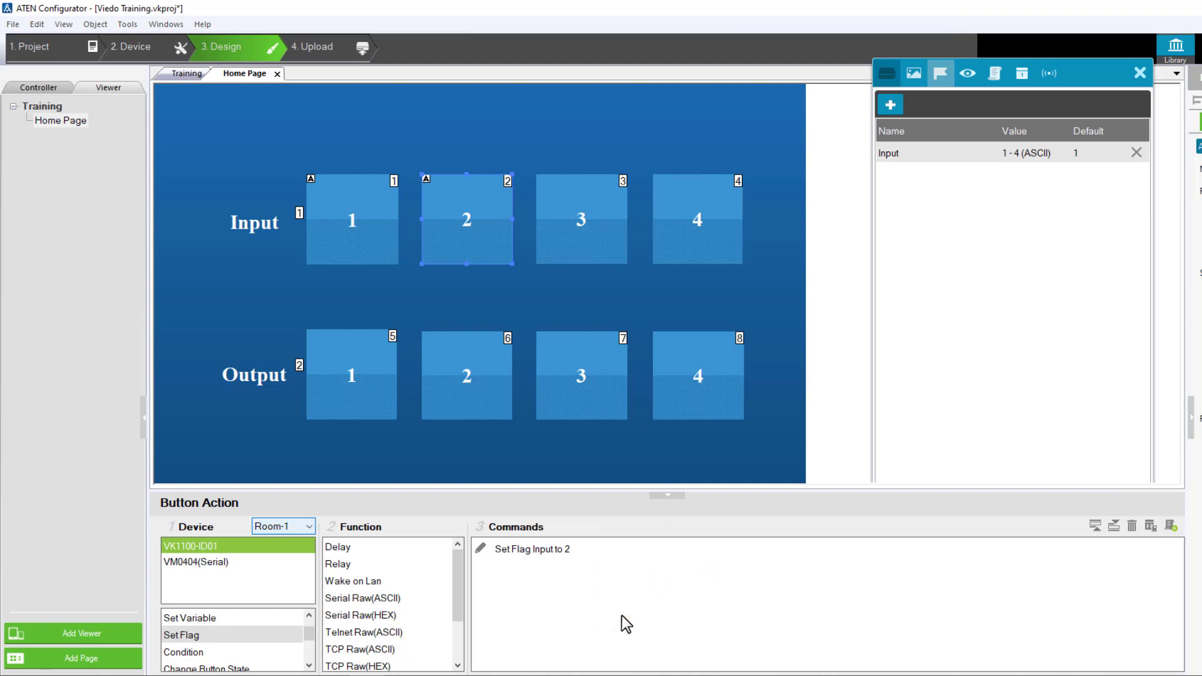
Paste the copied Set Flag command into Input button 3 and set its flag value to 3.
click(620, 237)
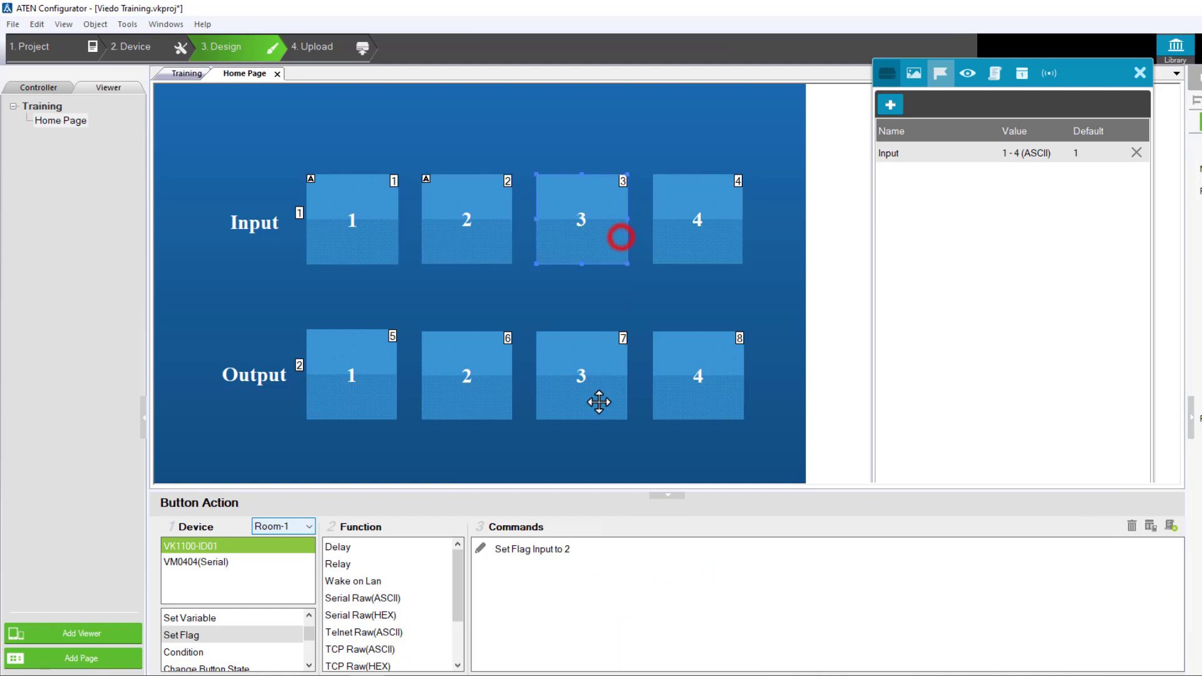
click(599, 592)
key(ctrl+v)
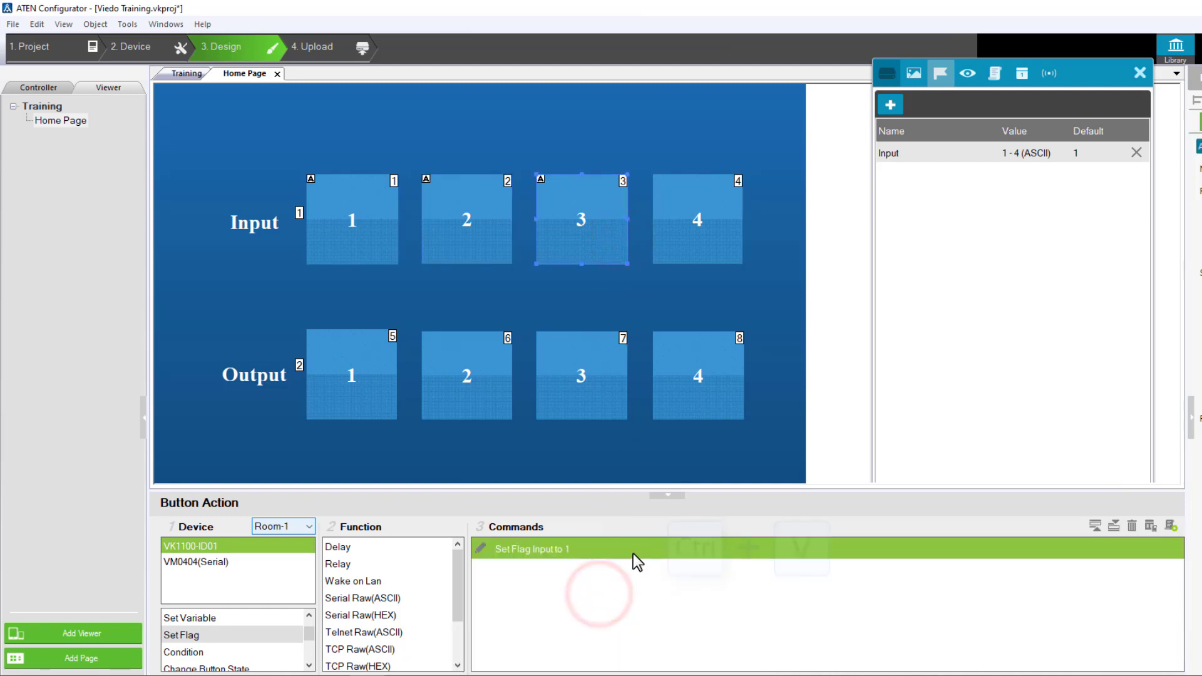
double_click(633, 553)
click(661, 549)
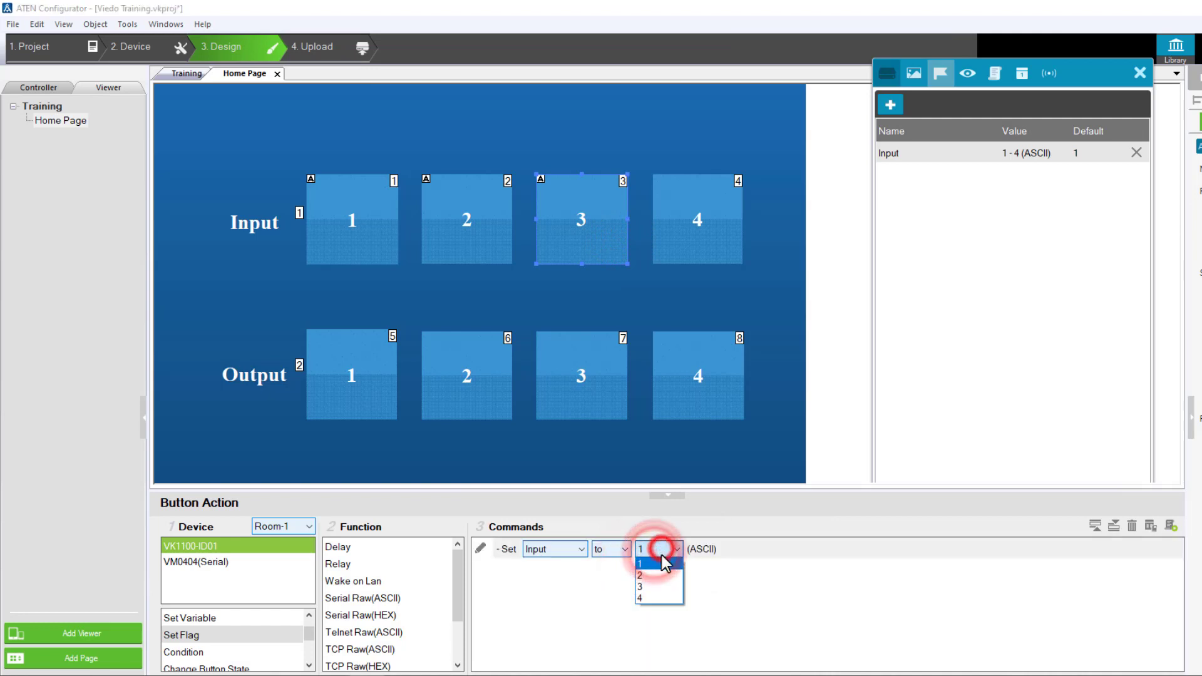
click(661, 587)
click(656, 591)
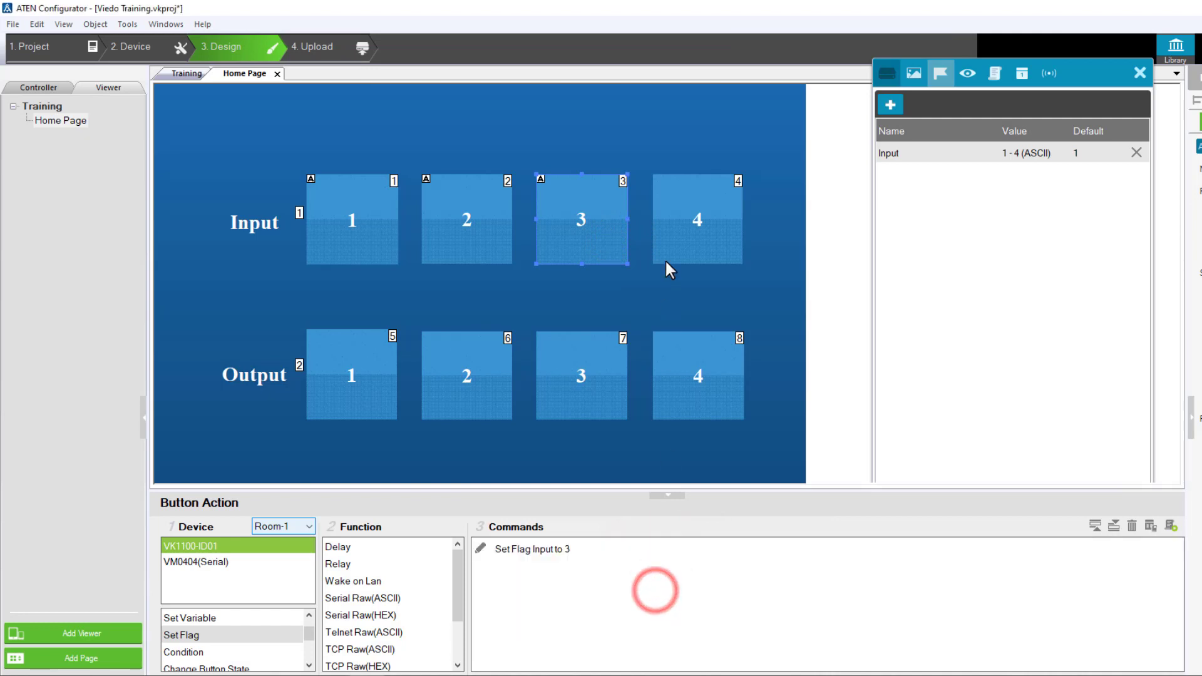
Paste the copied Set Flag command into Input button 4 and set its flag value to 4.
click(665, 231)
click(635, 590)
key(ctrl+v)
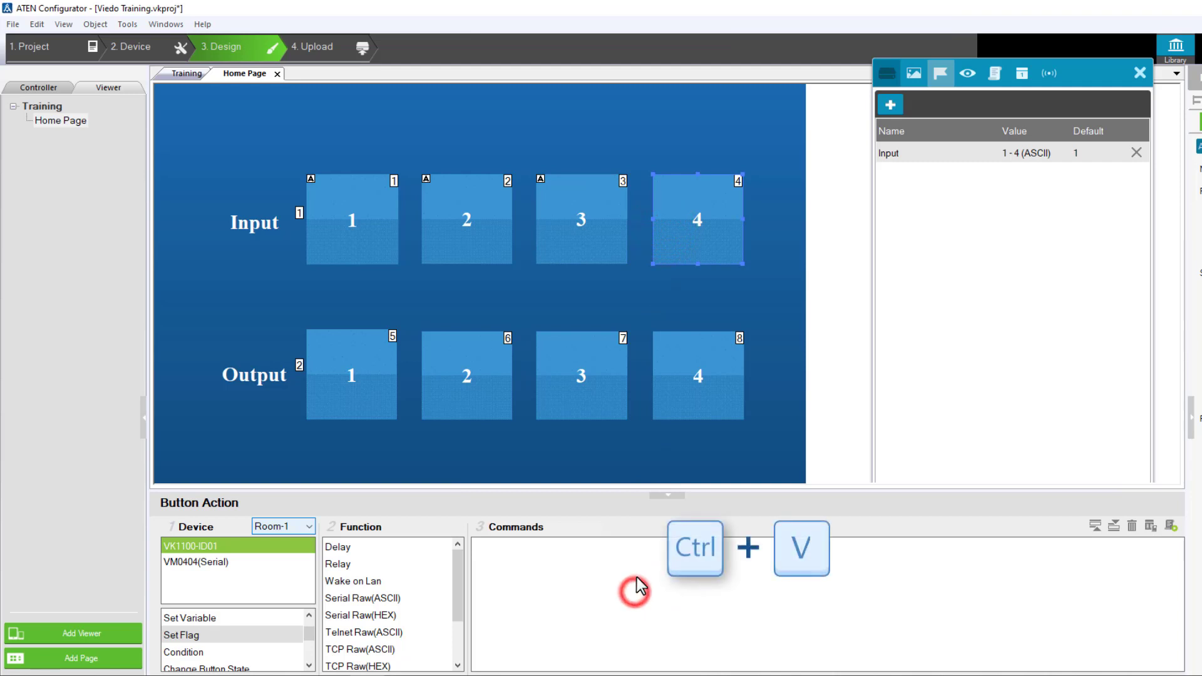
click(636, 550)
double_click(654, 551)
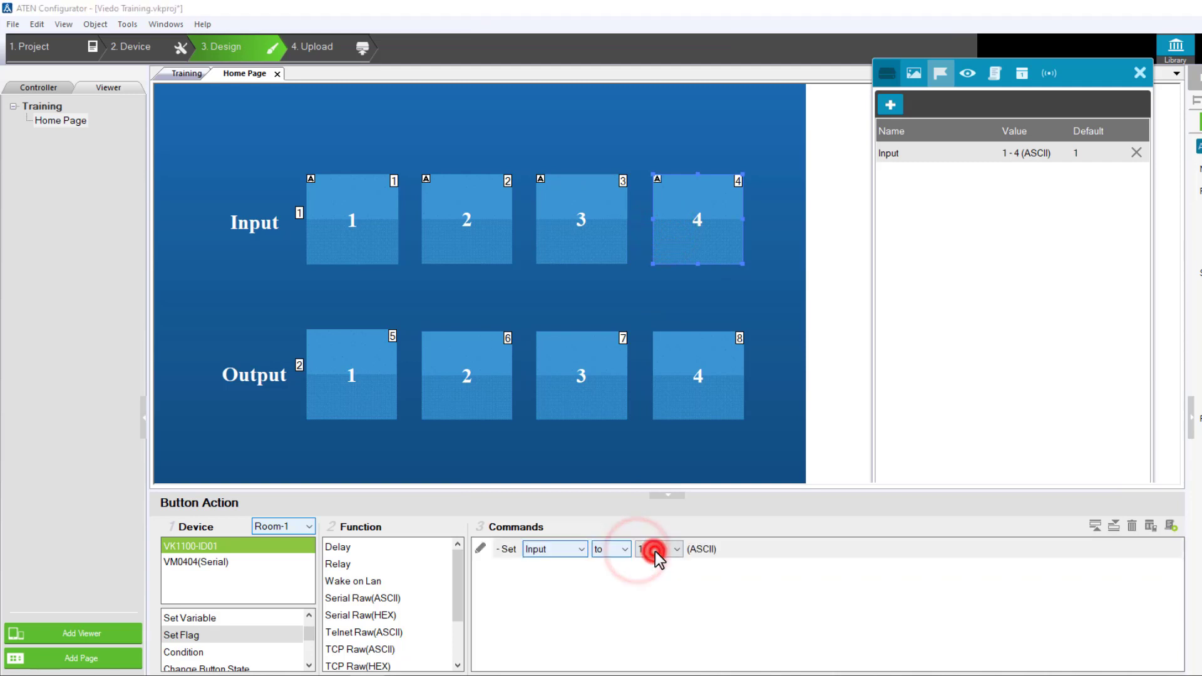
click(657, 552)
click(658, 600)
click(606, 600)
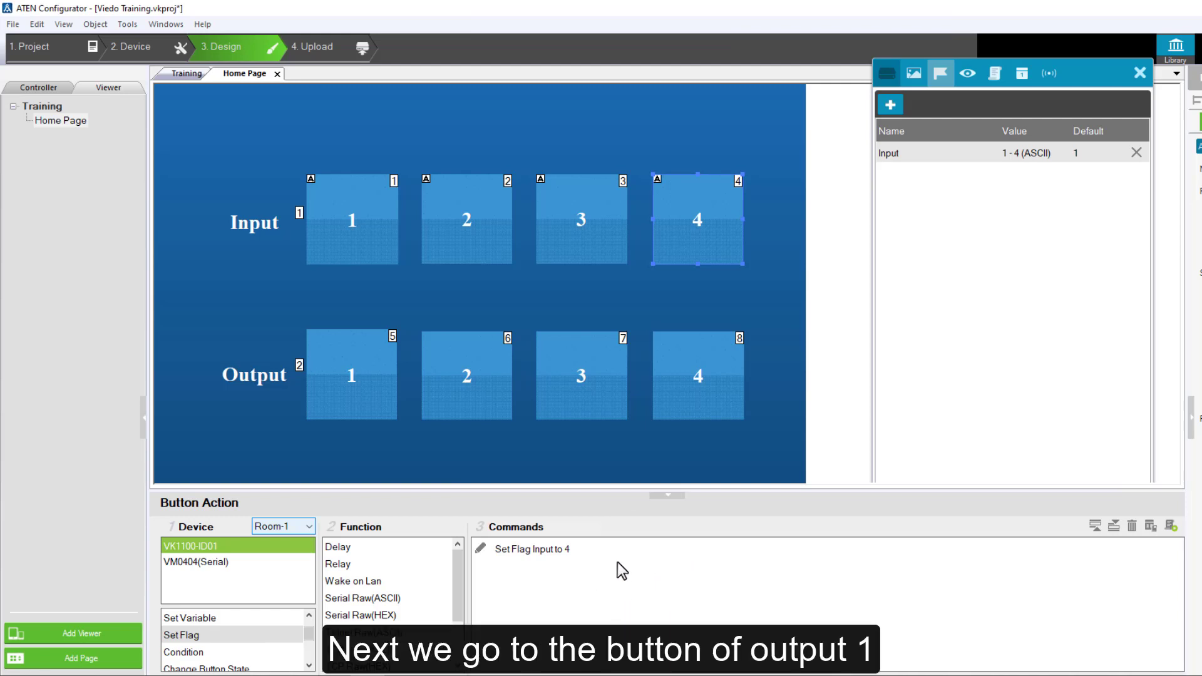
Add the VM0404 serial command that switches an input port to an output port to Output button 1.
click(377, 391)
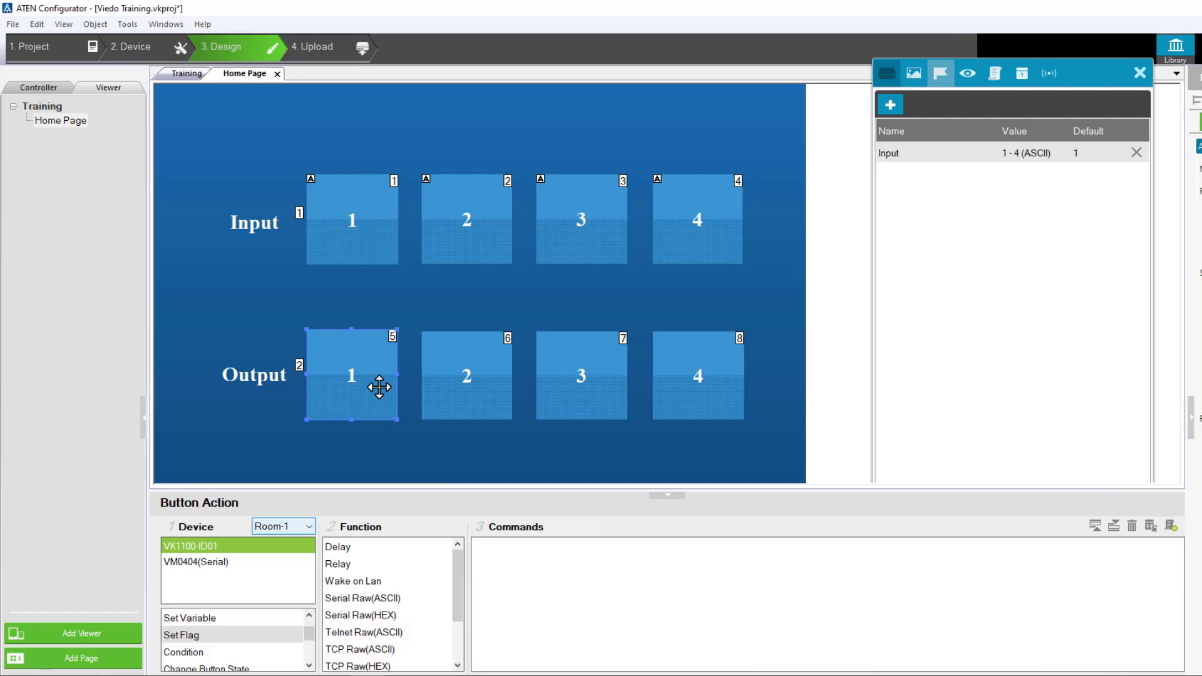
click(224, 566)
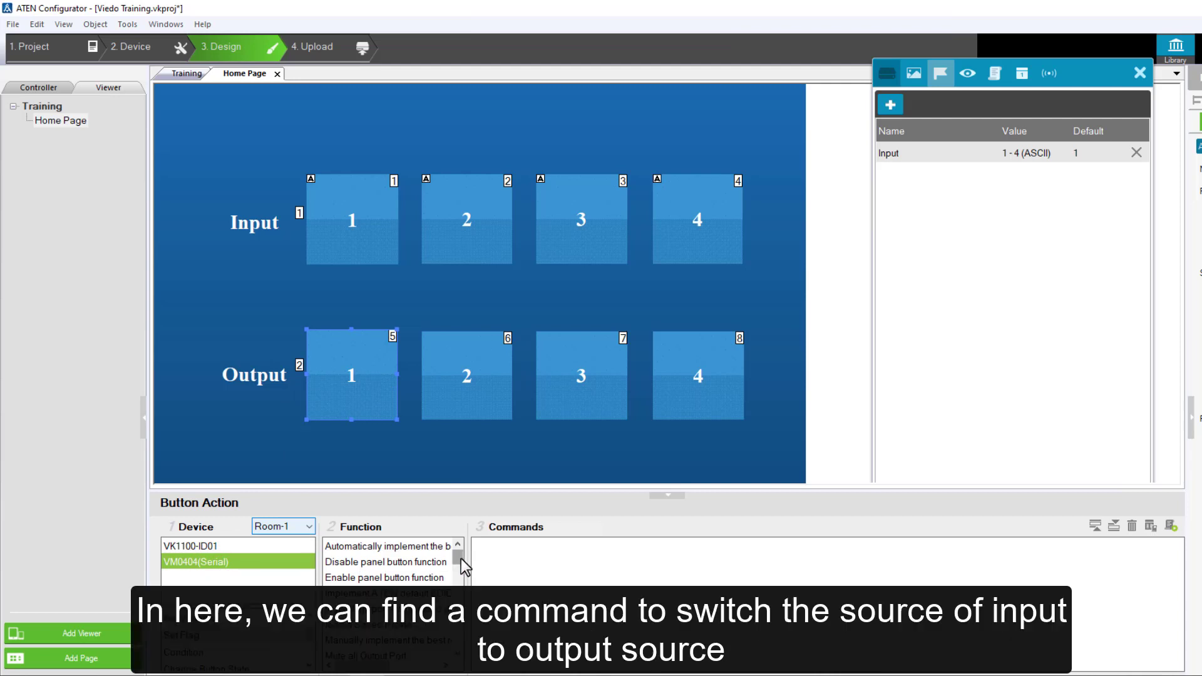
drag(460, 559, 458, 585)
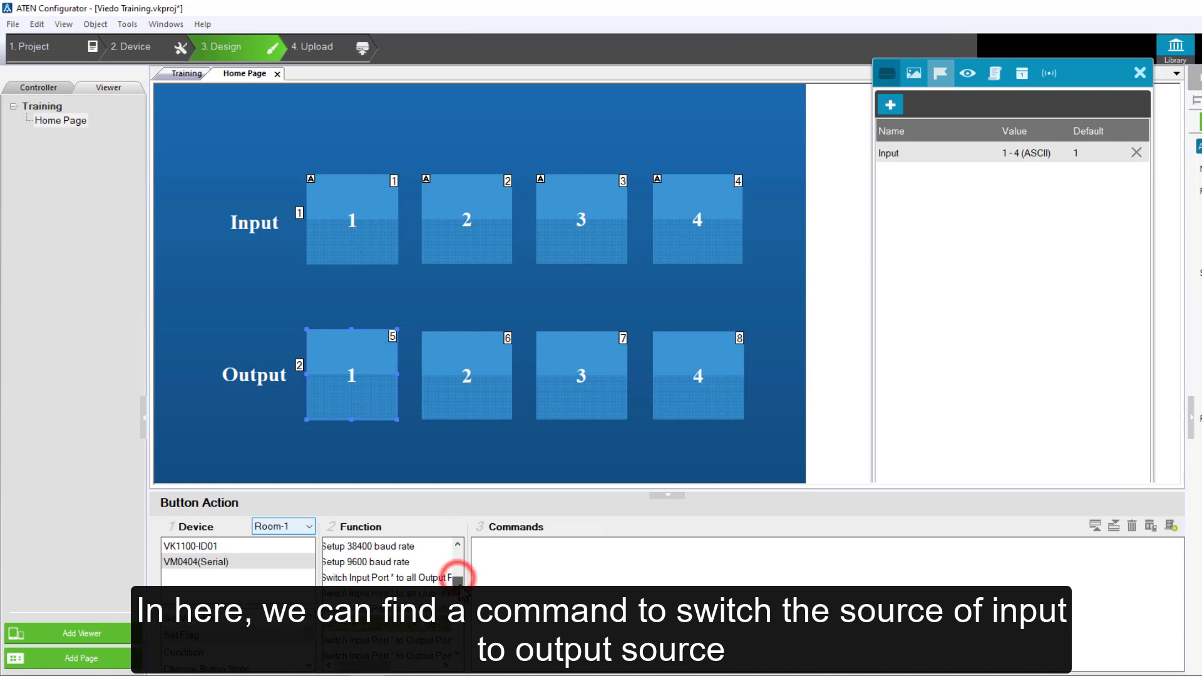
click(390, 625)
drag(386, 663, 386, 664)
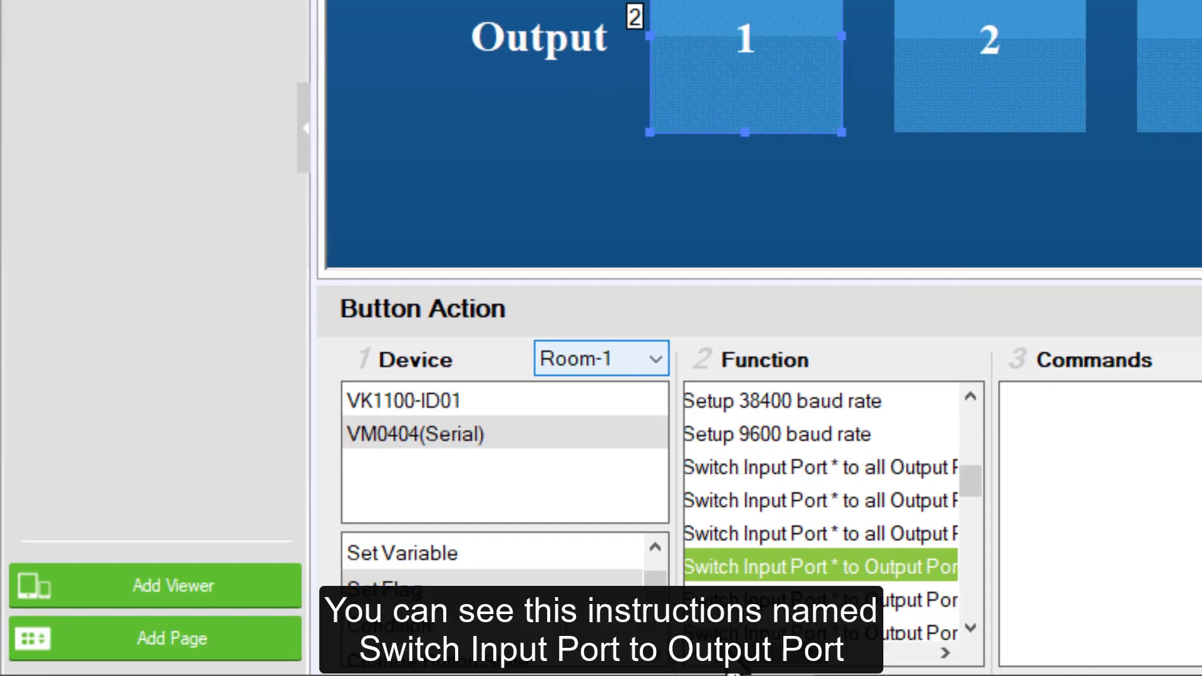
drag(728, 652, 707, 654)
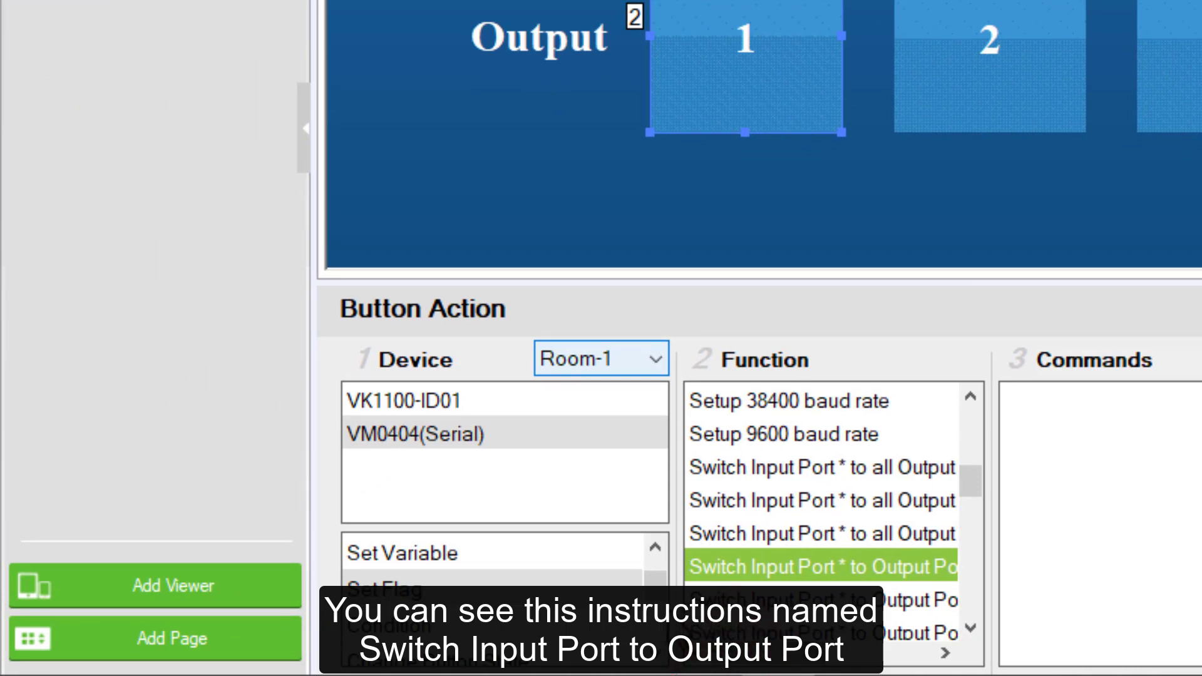
click(838, 567)
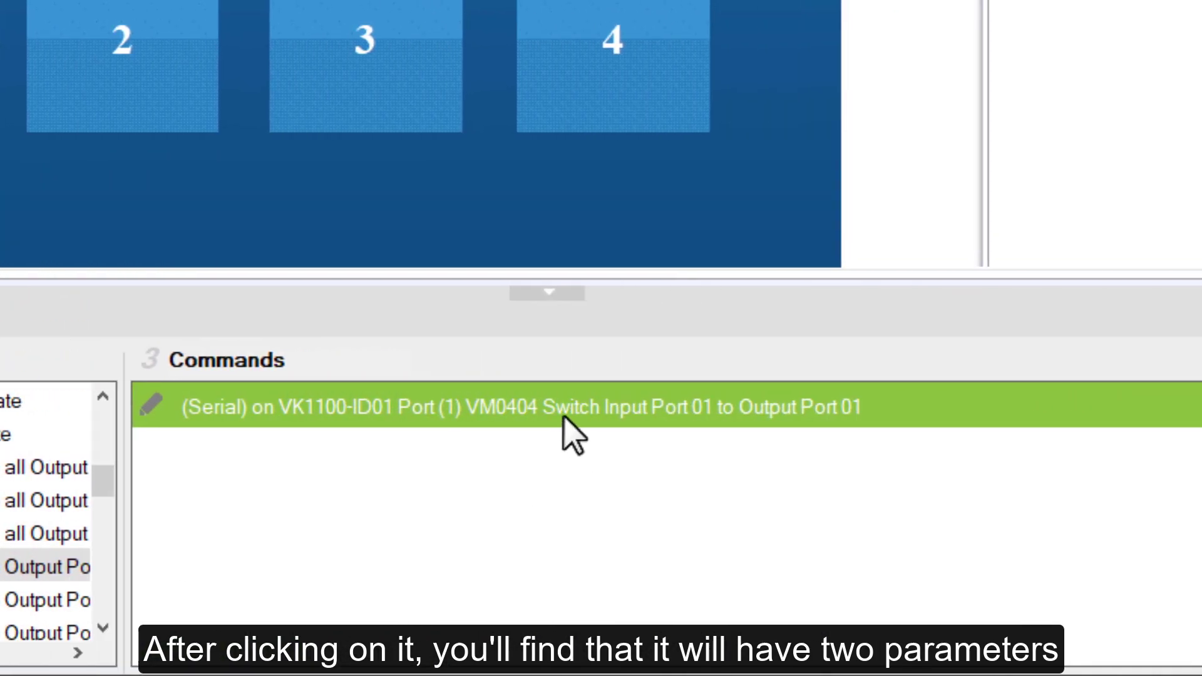
Set the input port parameter of Output button 1's switch command to use the flag value Input.
click(446, 412)
click(515, 413)
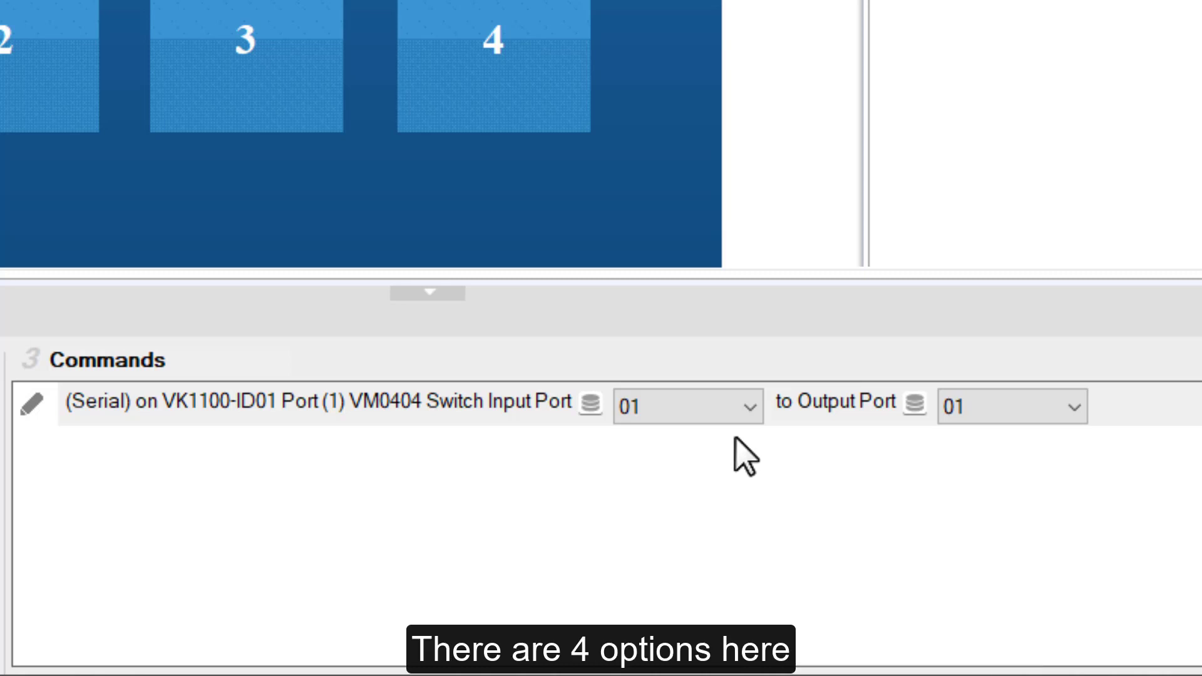
click(745, 410)
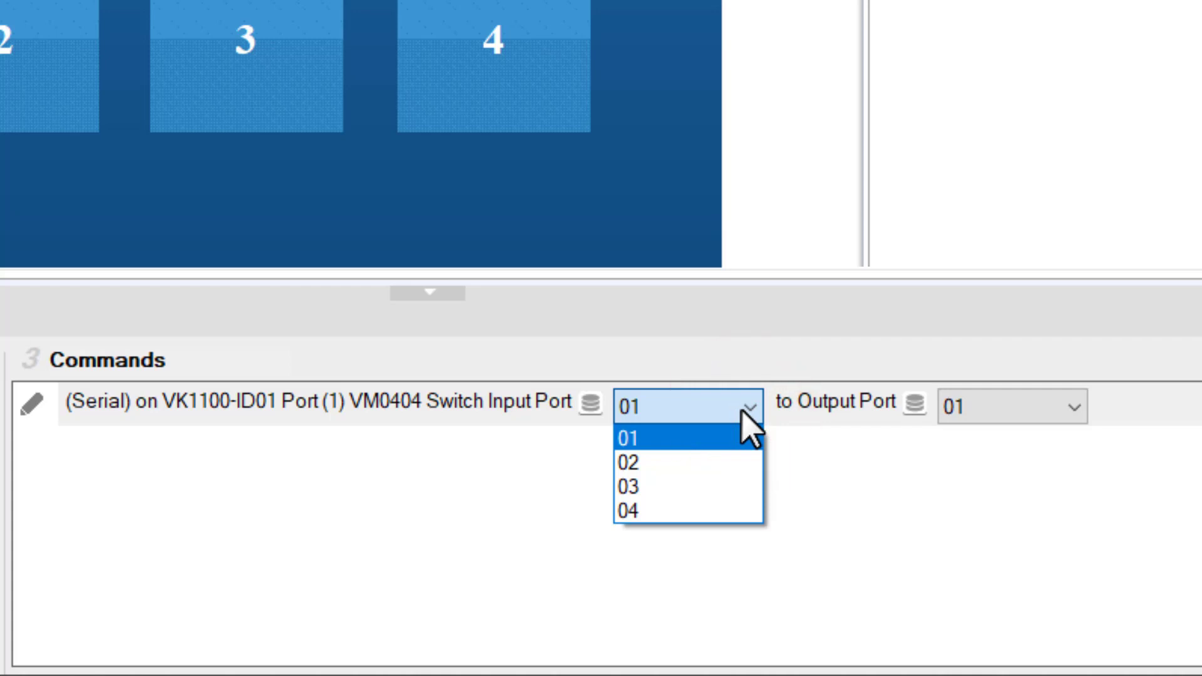
click(1058, 418)
click(1061, 421)
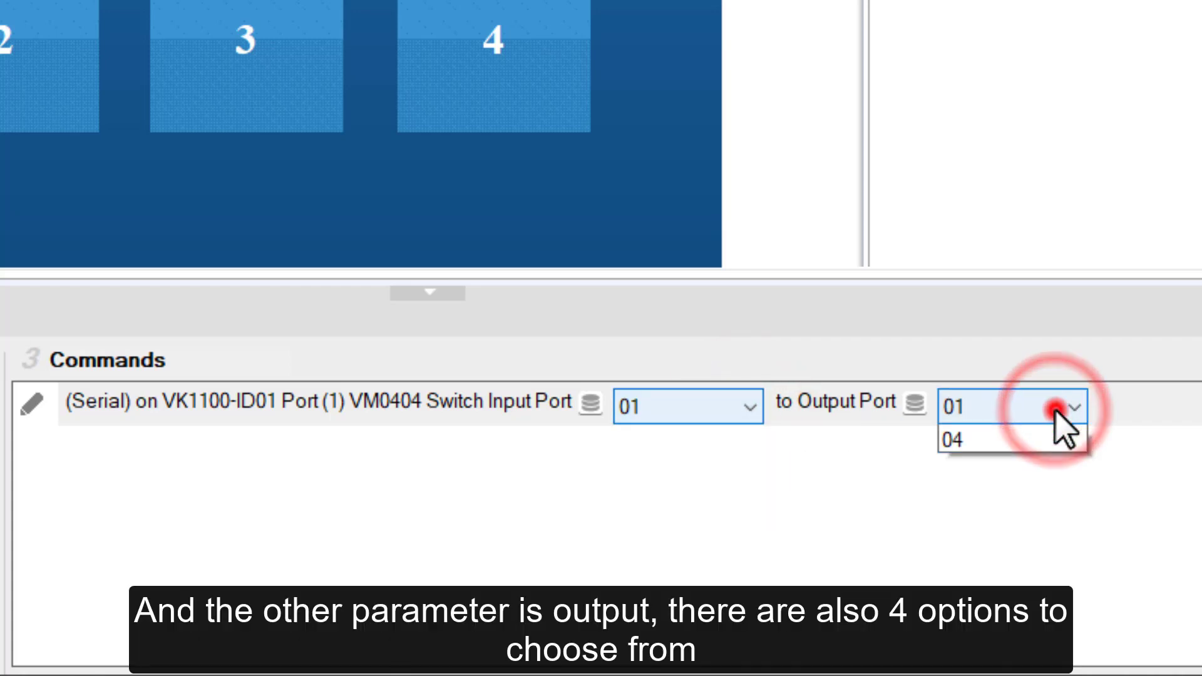
click(905, 473)
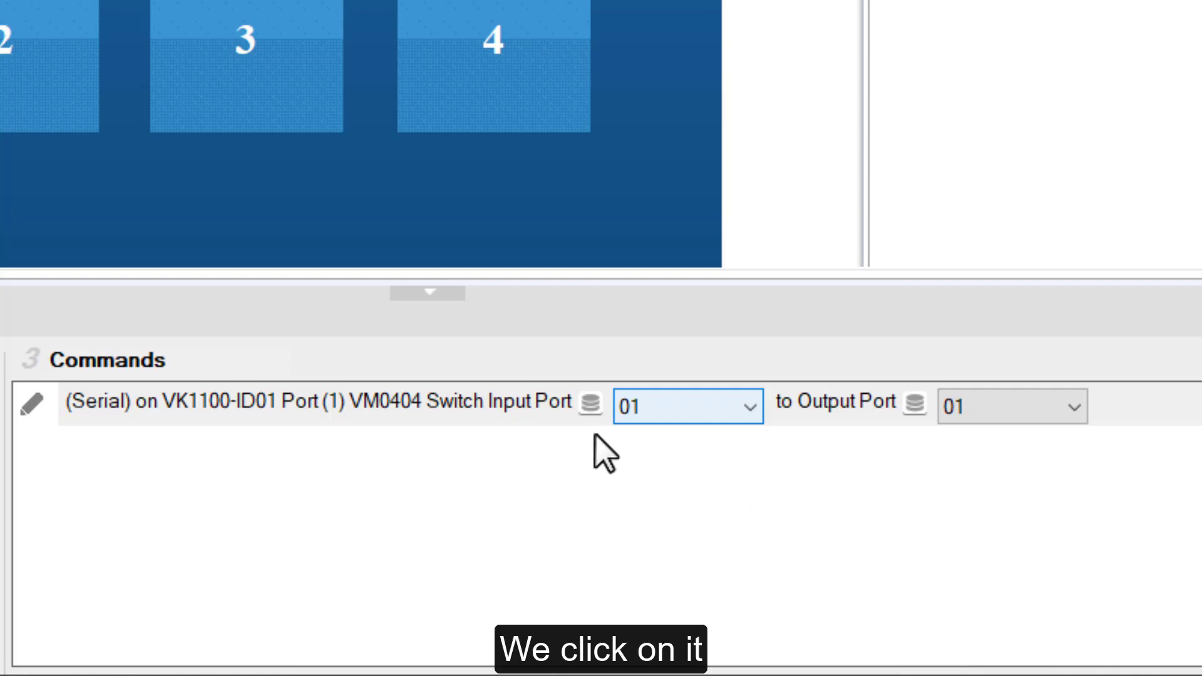
click(590, 403)
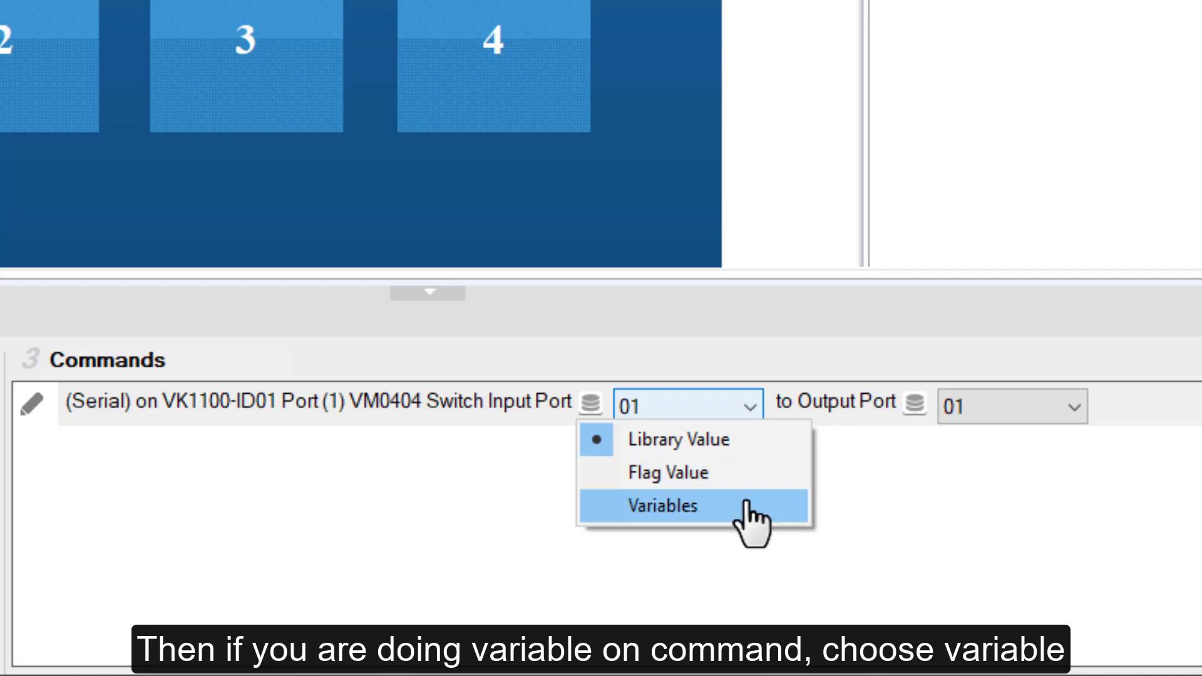
click(774, 478)
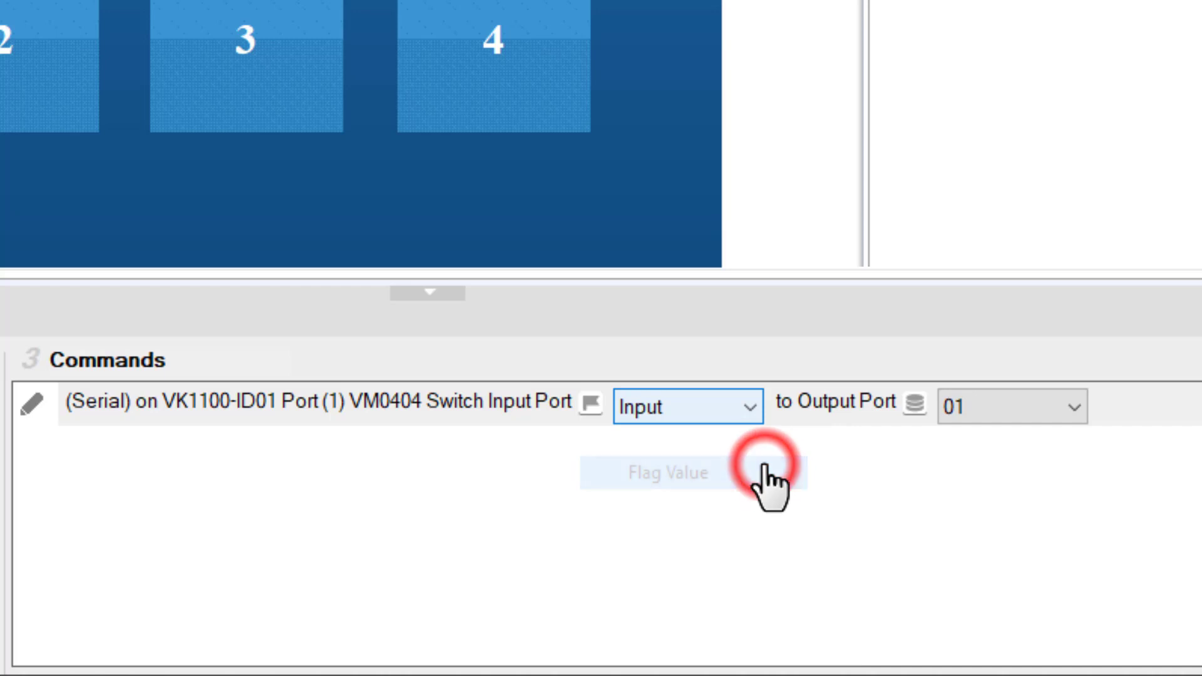
click(751, 407)
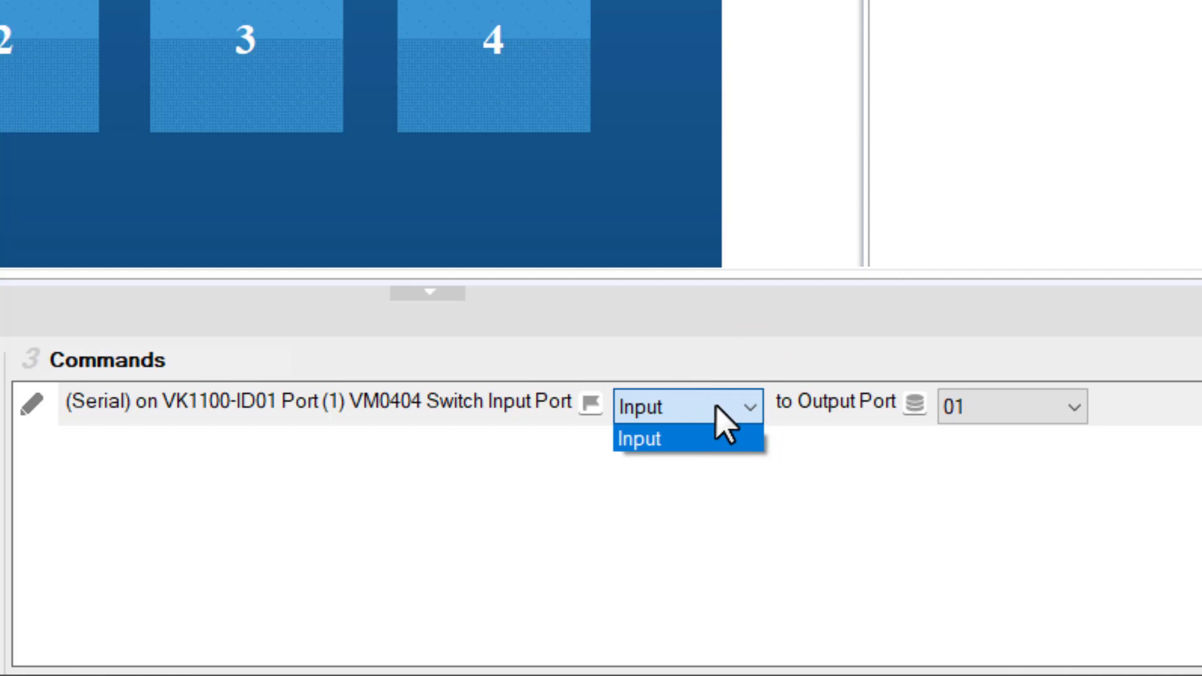
click(715, 405)
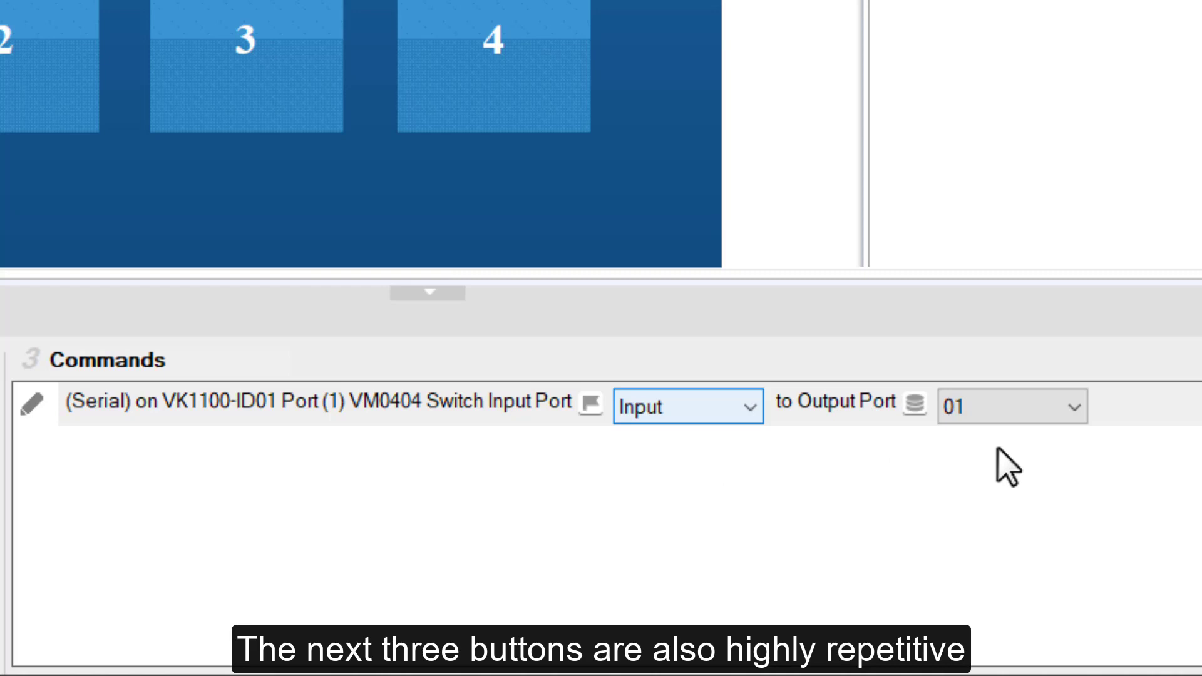
click(830, 479)
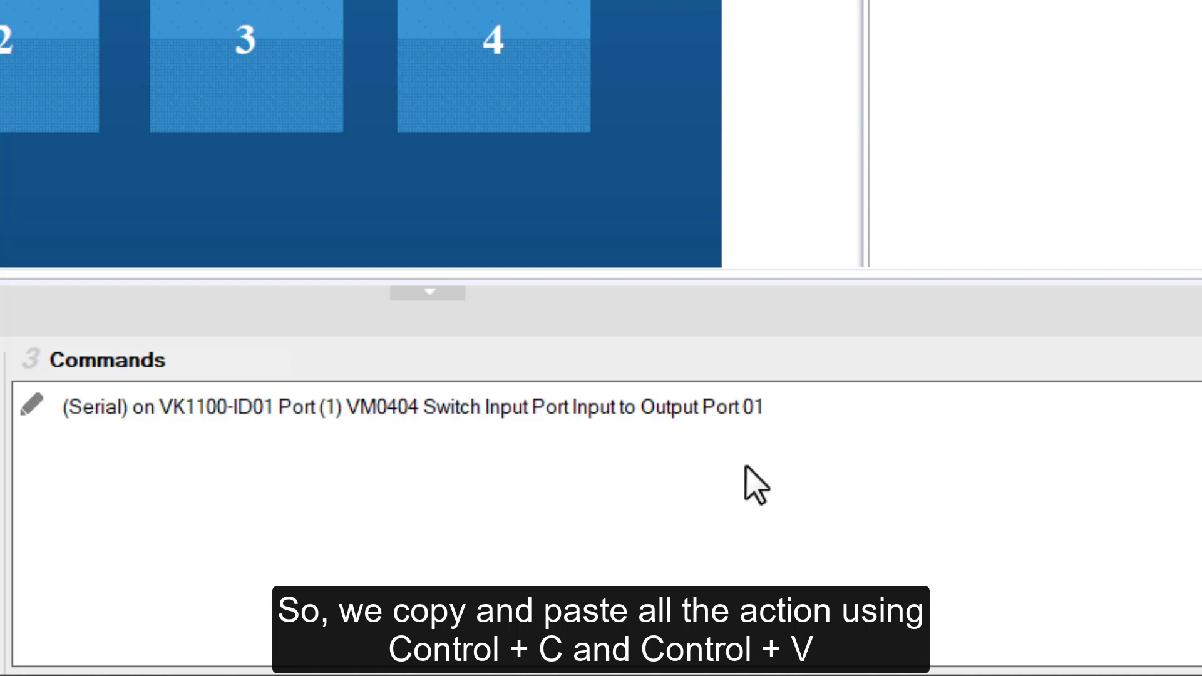
Copy the switch command from Output button 1 to Output button 2 and set its output port to 02.
click(562, 408)
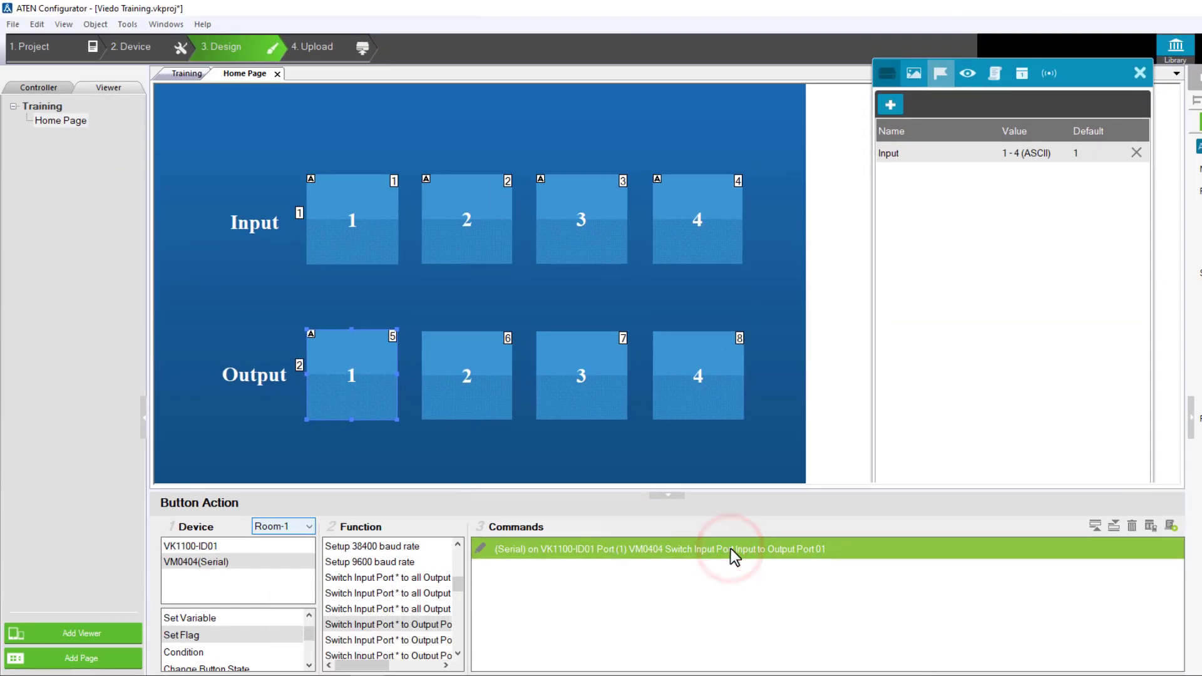
key(ctrl+c)
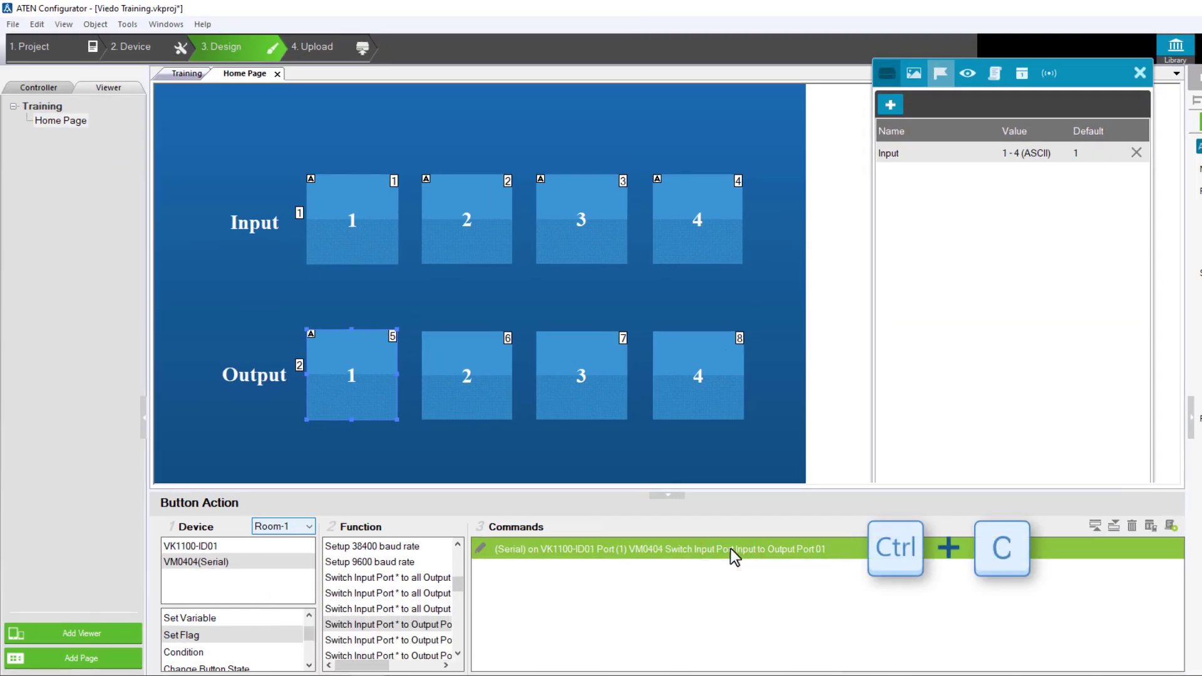
click(439, 400)
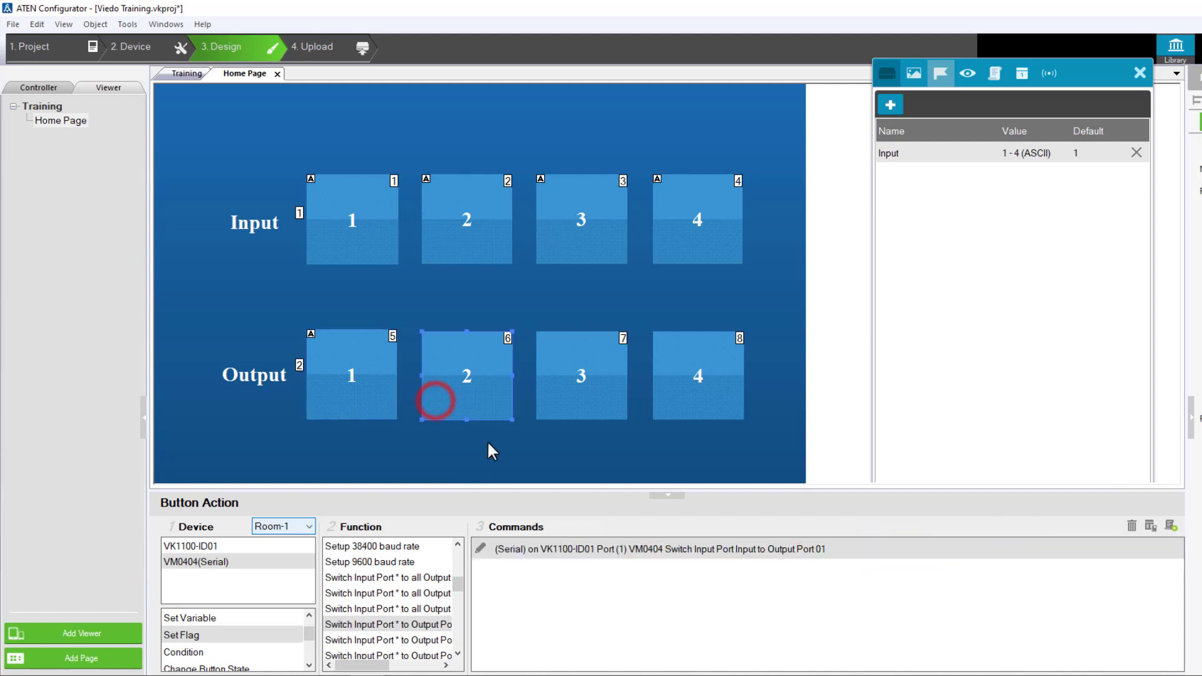
click(596, 641)
key(ctrl+v)
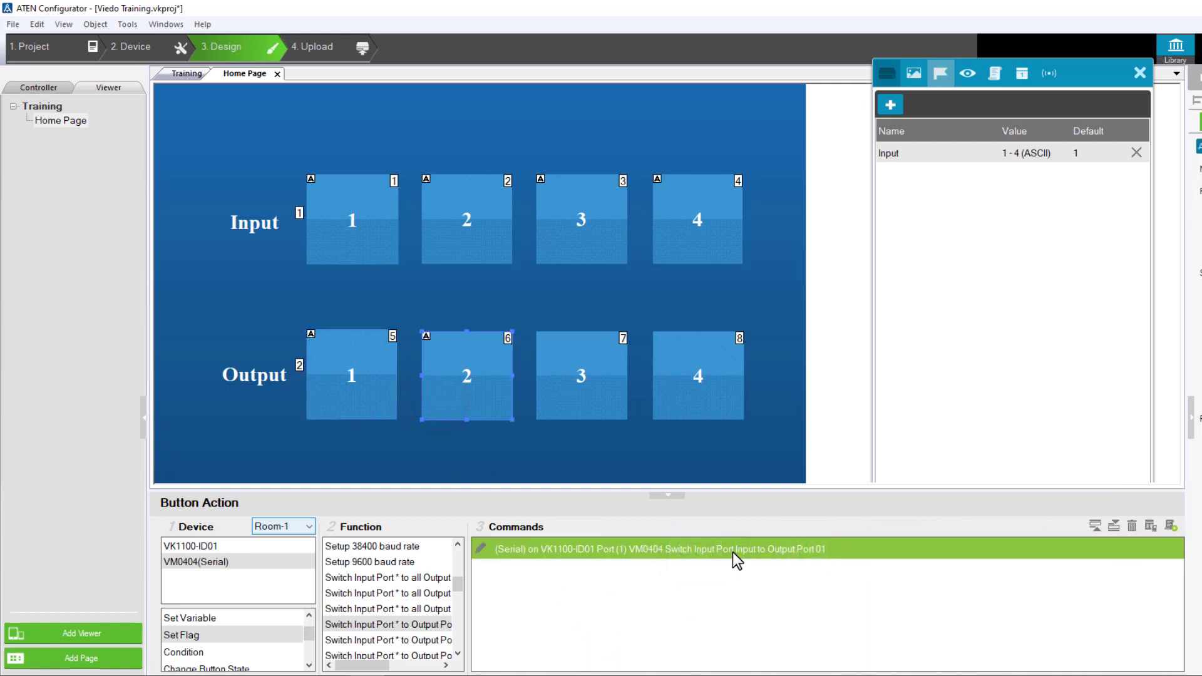
click(733, 552)
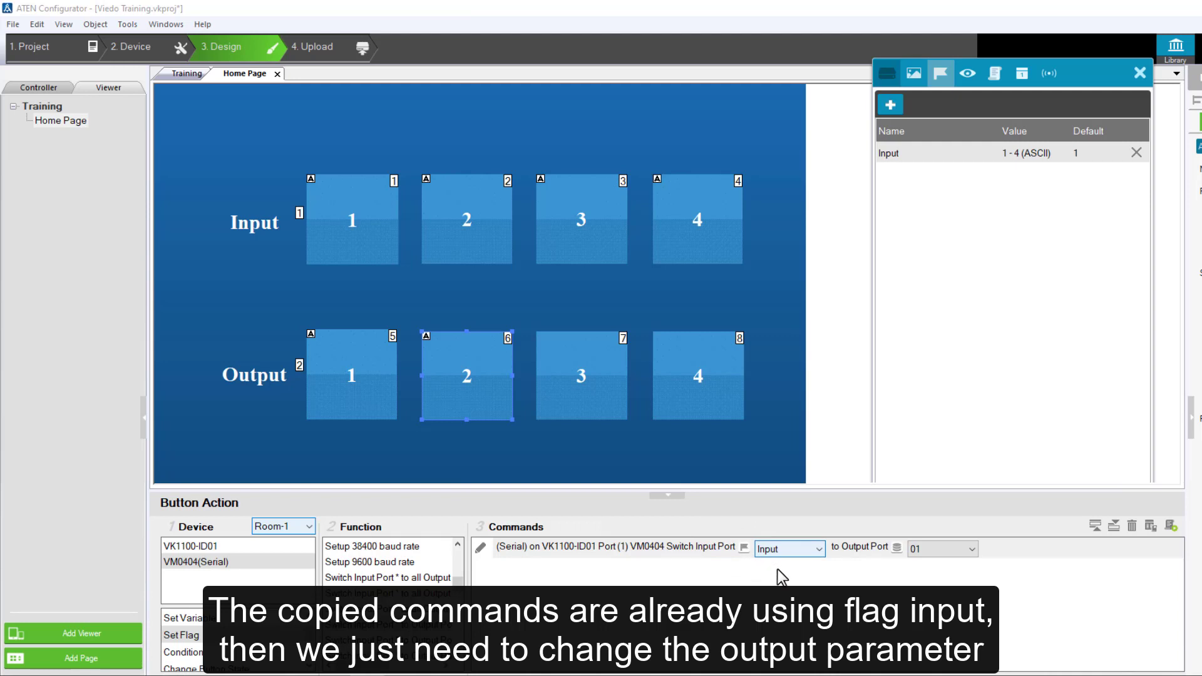
click(941, 551)
click(942, 575)
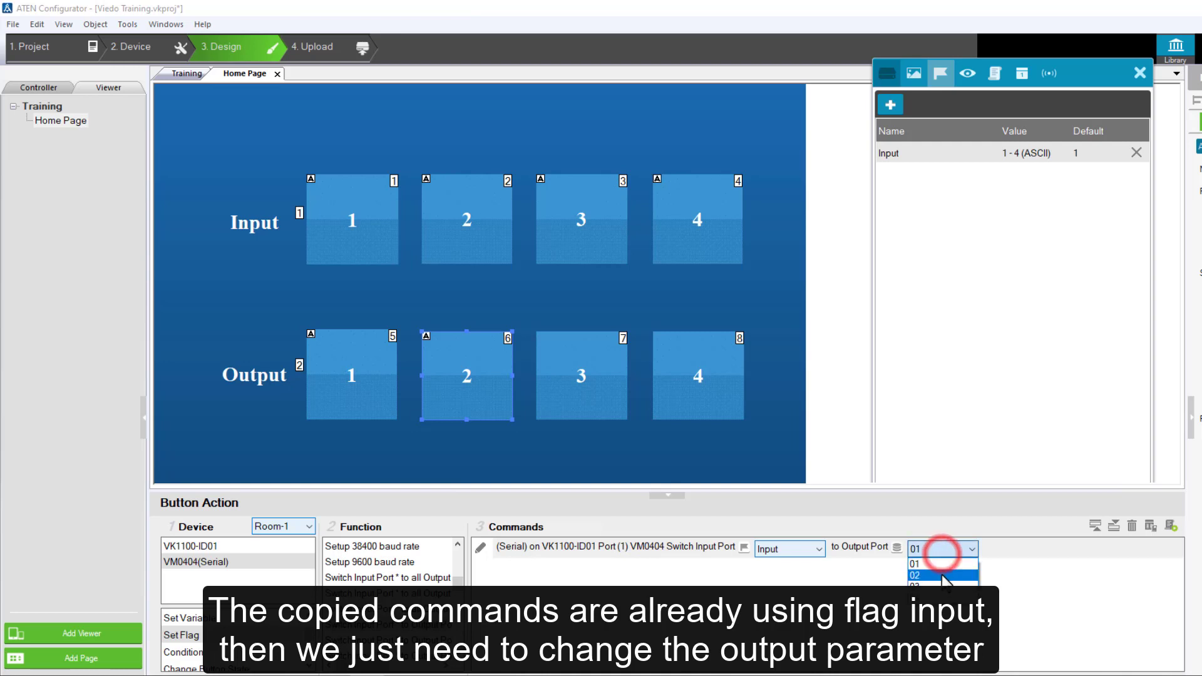
click(854, 603)
Paste the copied switch command into Output button 3 and set its output port to 03.
click(604, 400)
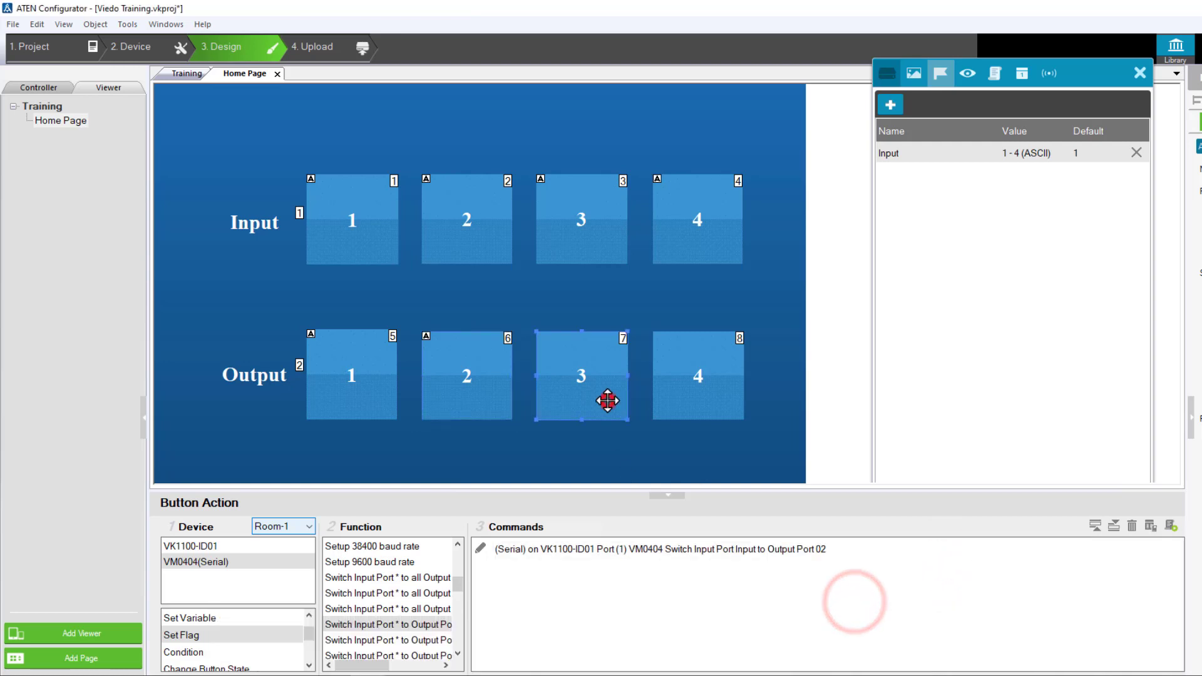
click(628, 594)
key(ctrl+v)
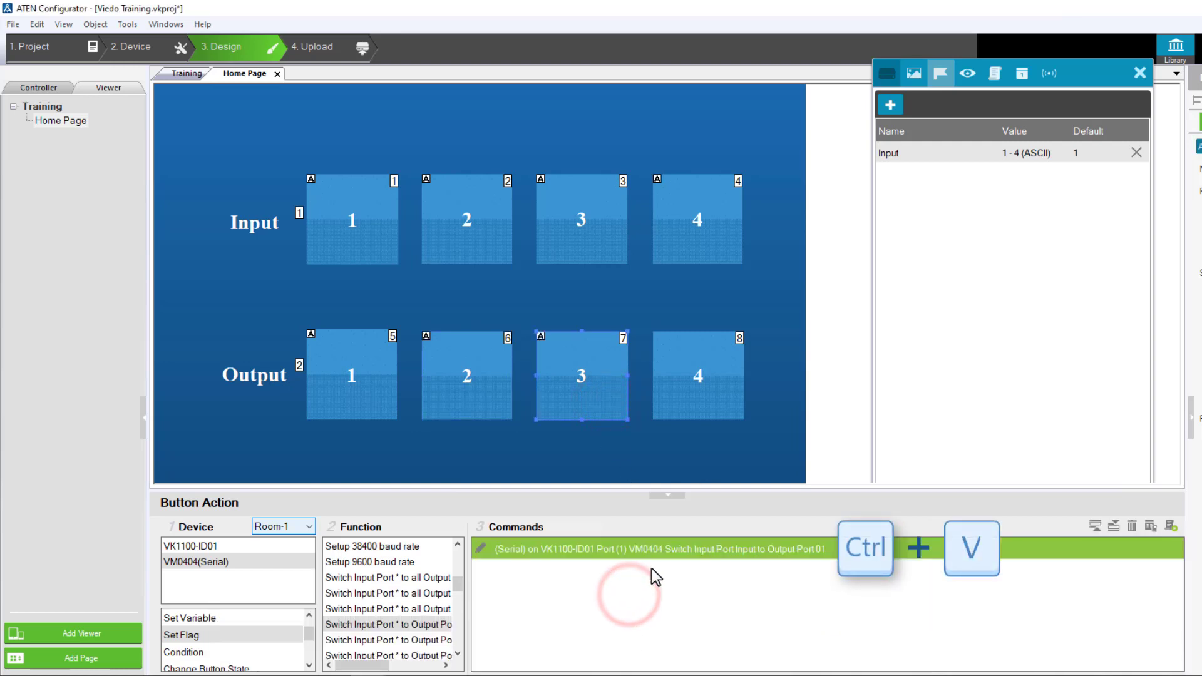
click(737, 557)
click(921, 553)
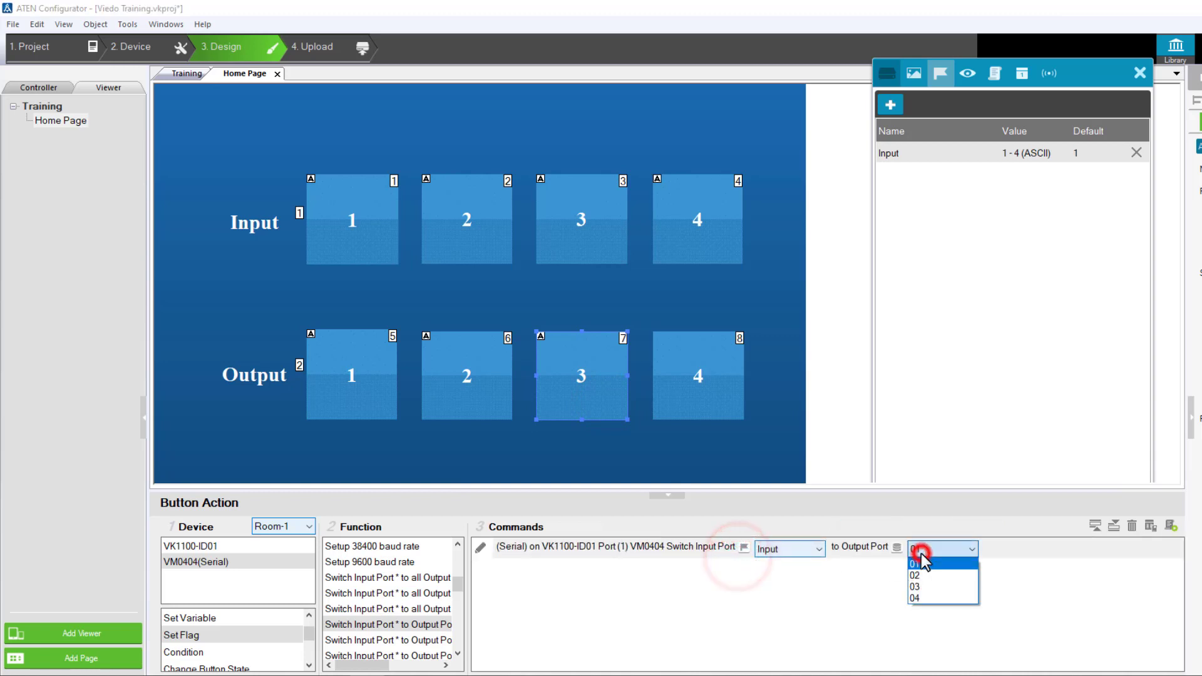
click(922, 586)
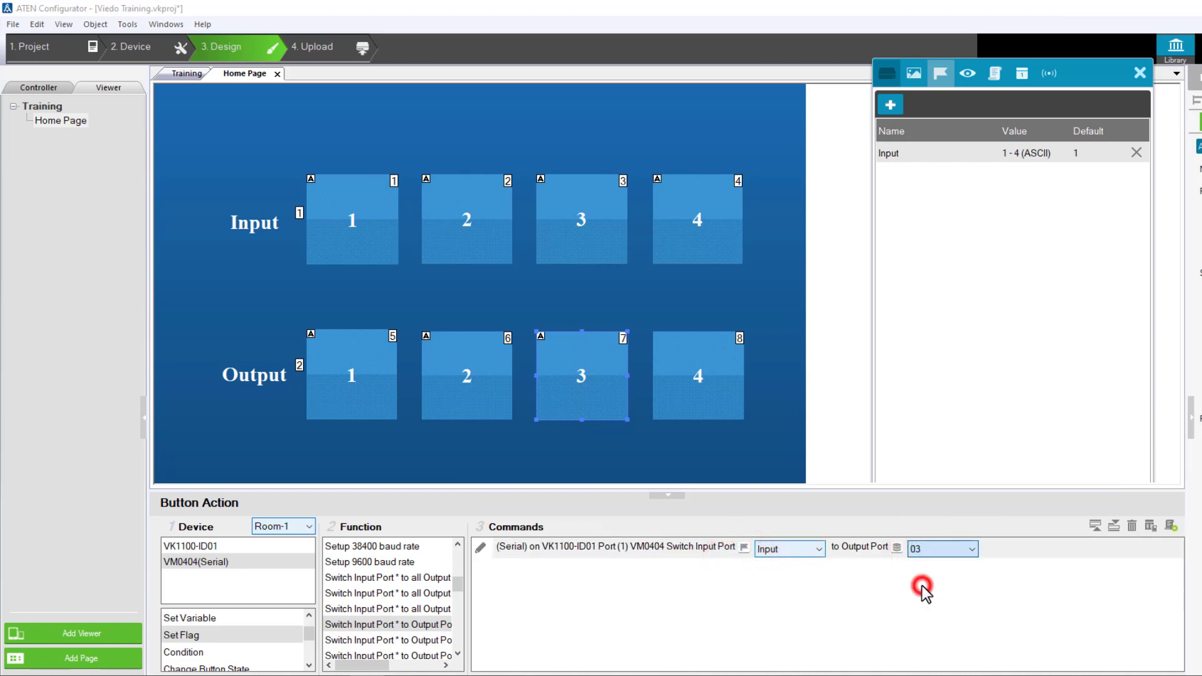
click(809, 595)
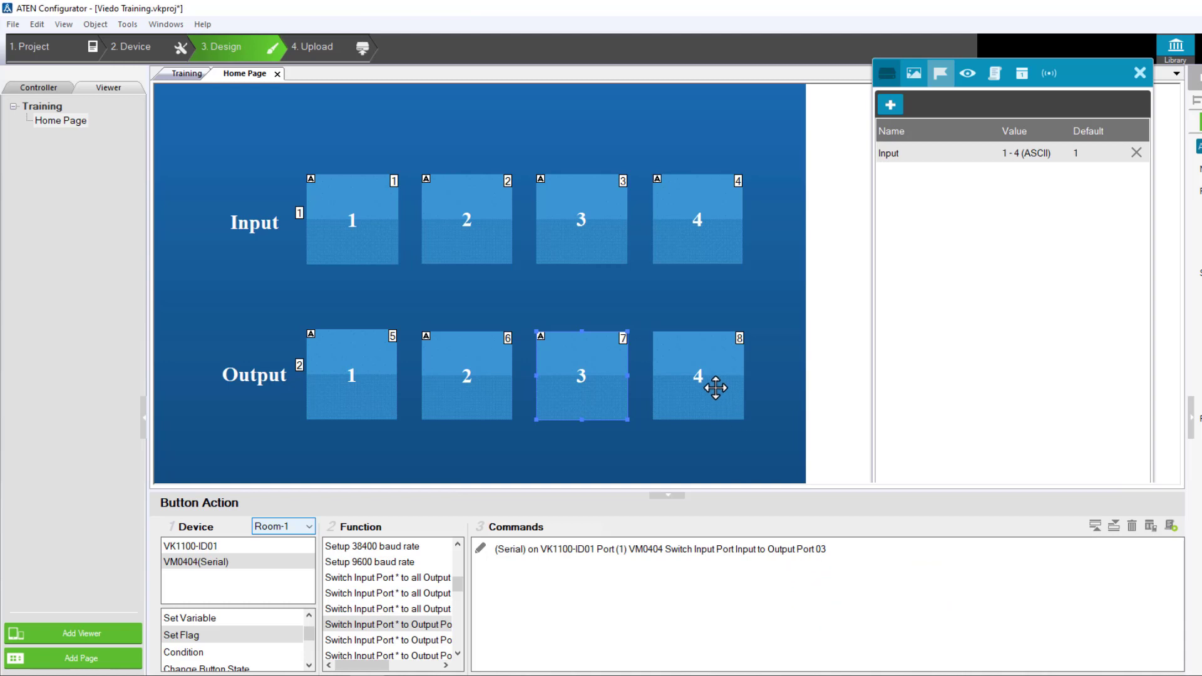
Paste the copied switch command into Output button 4 and set its output port to 04.
click(714, 387)
click(751, 570)
key(ctrl+v)
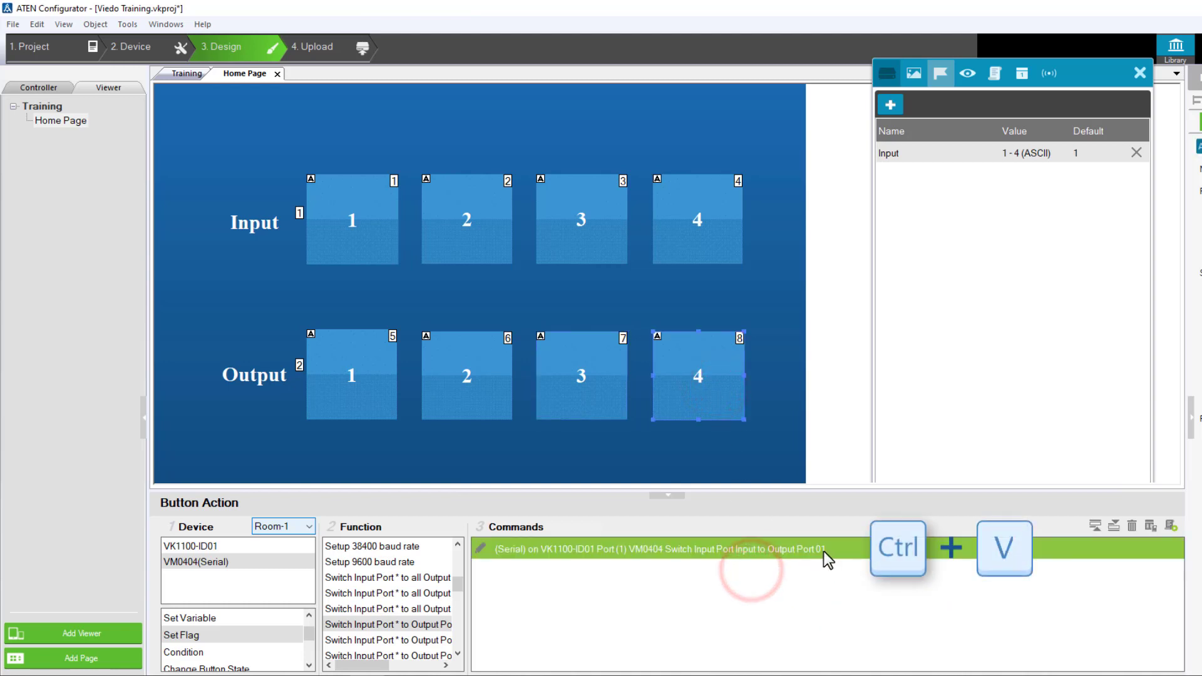
click(824, 551)
click(911, 550)
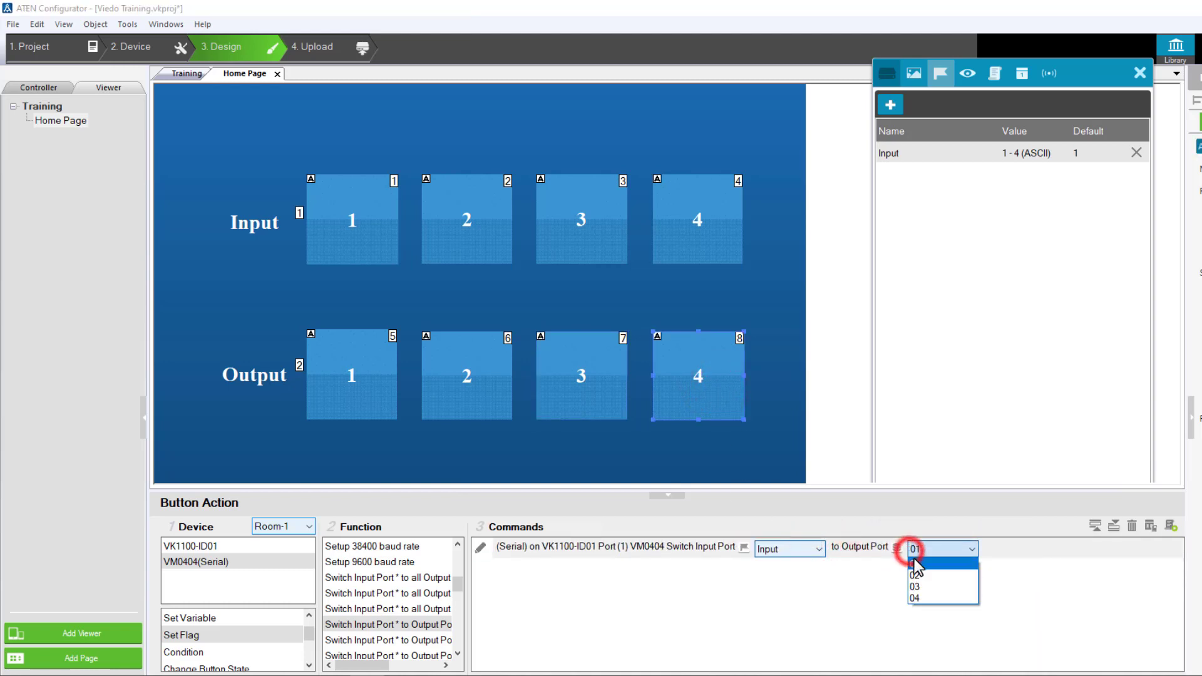
click(914, 596)
click(829, 599)
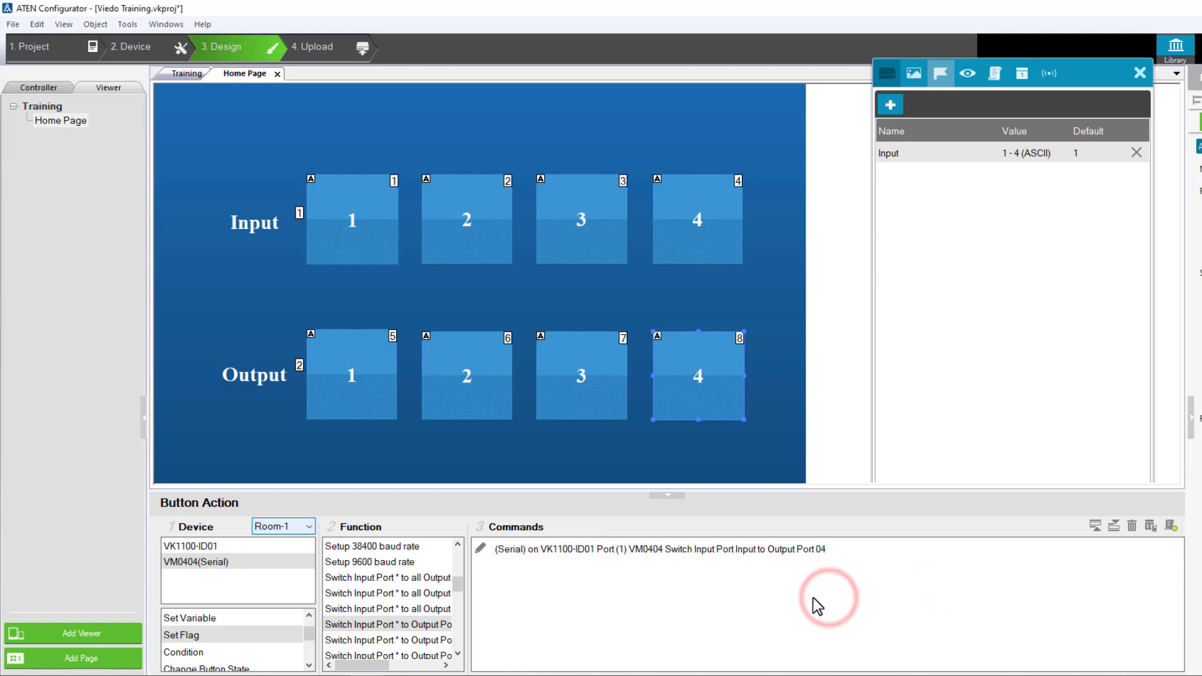